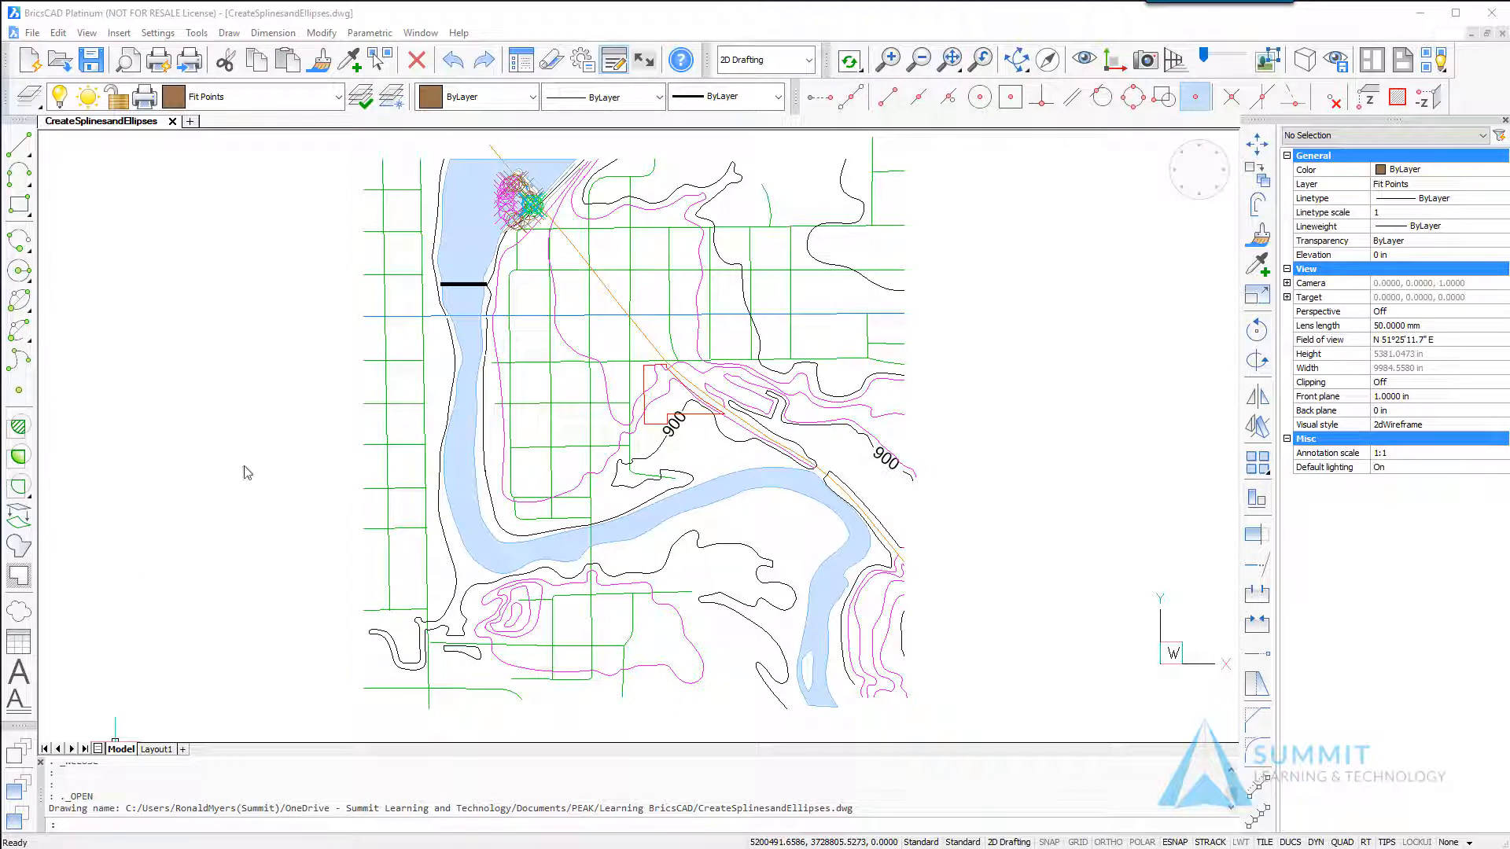
- Draw a spline through the brown fit-point nodes along the cove, from the lower shoreline around to the upper shoreline node
scroll(511, 213, "up", 5)
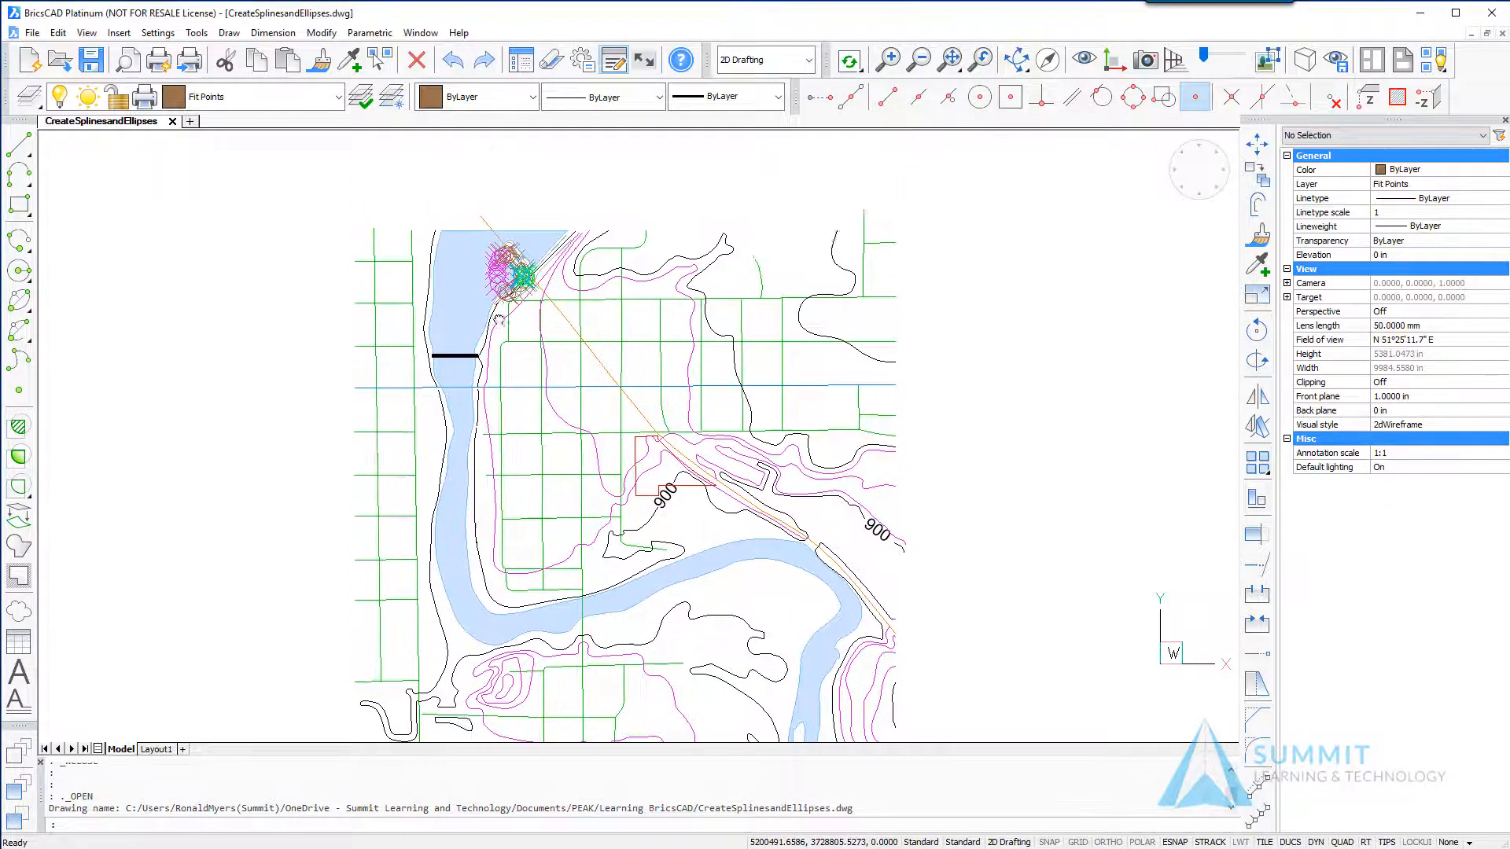
scroll(523, 398, "up", 2)
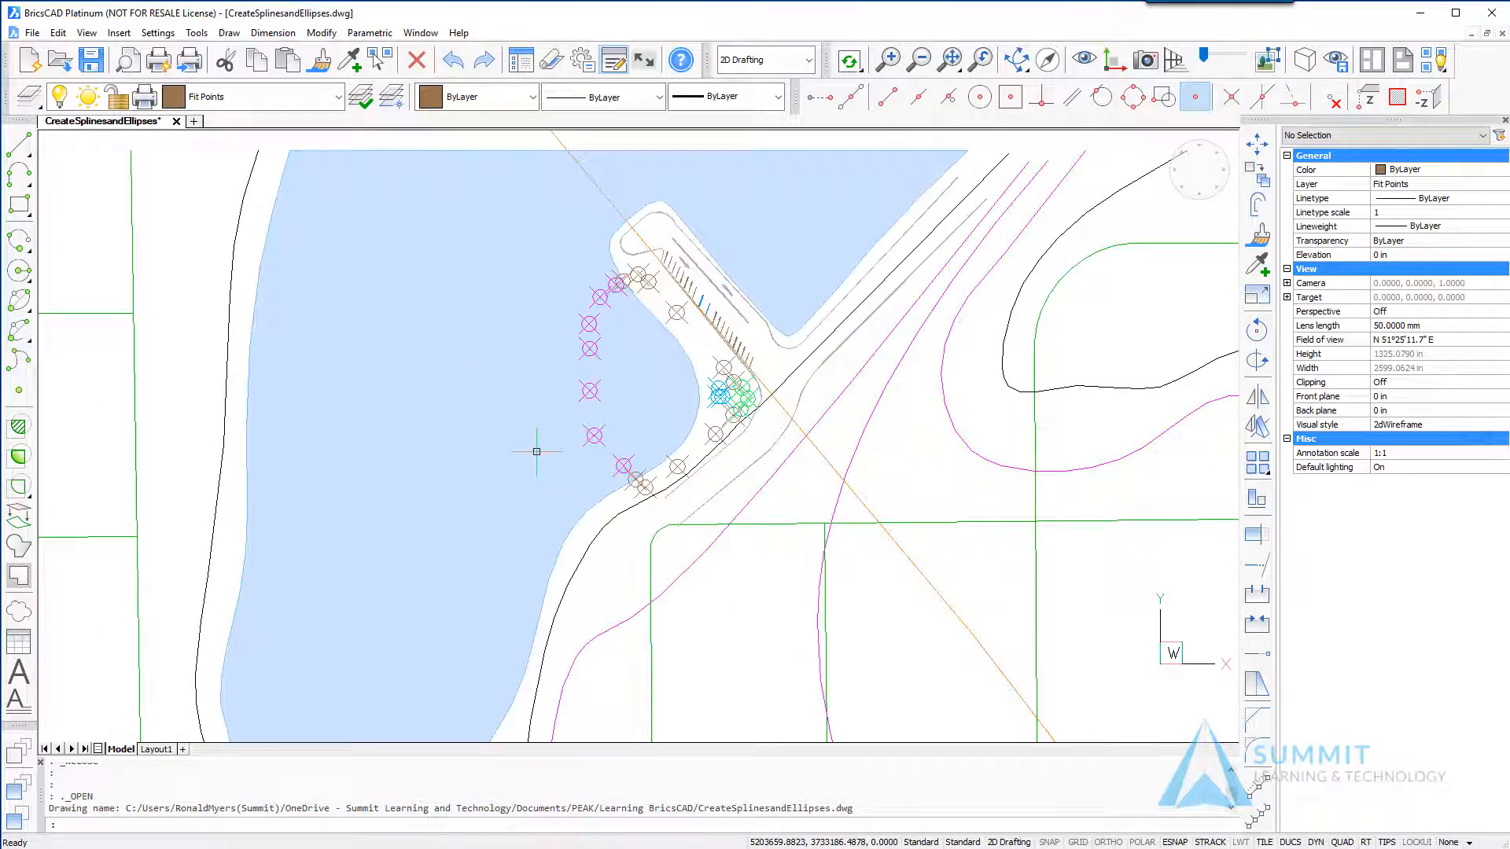
scroll(539, 472, "up", 2)
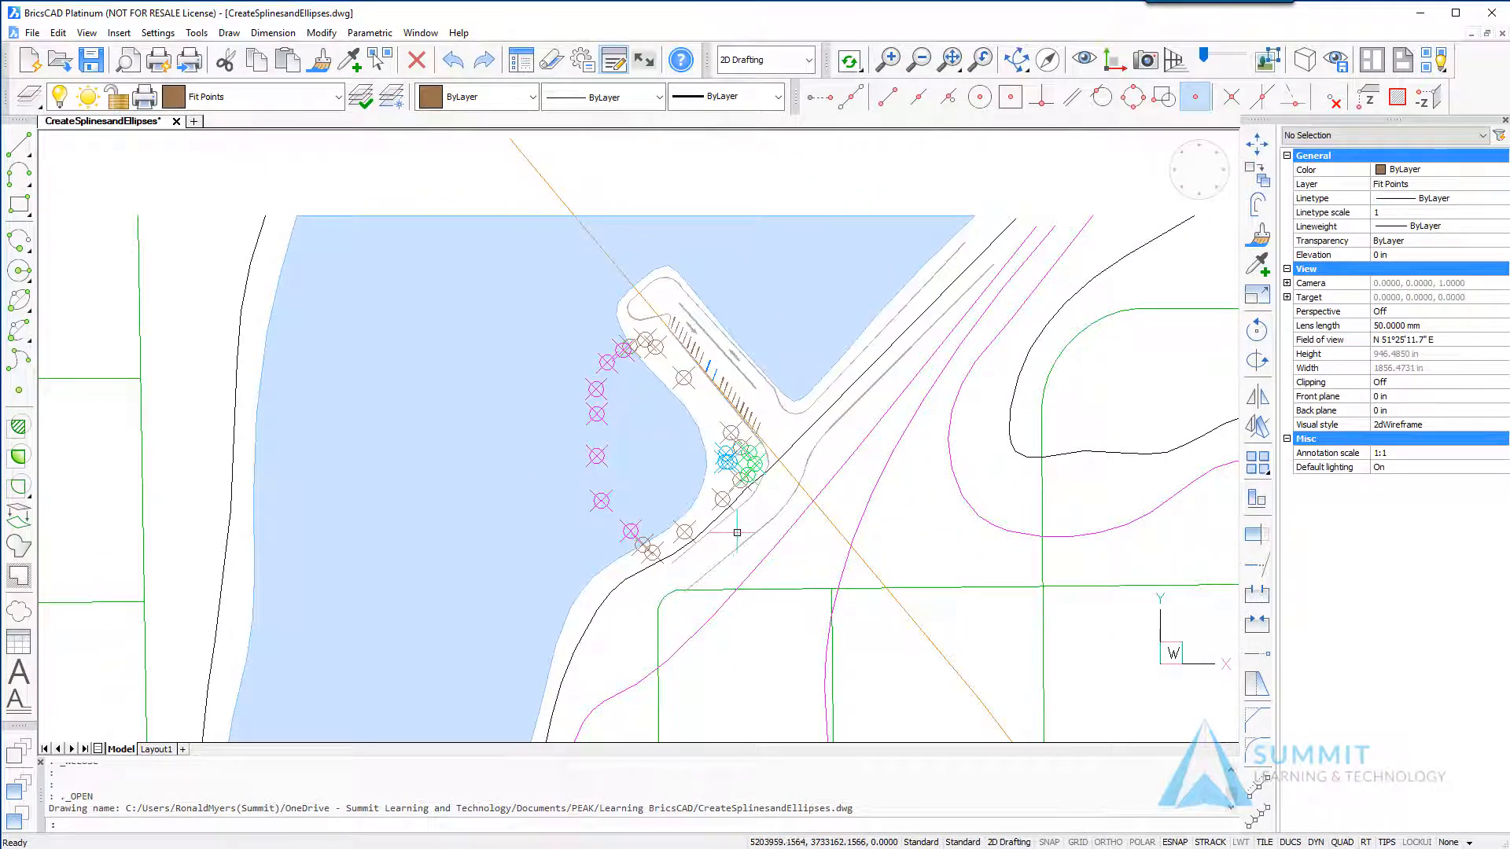
scroll(786, 534, "up", 2)
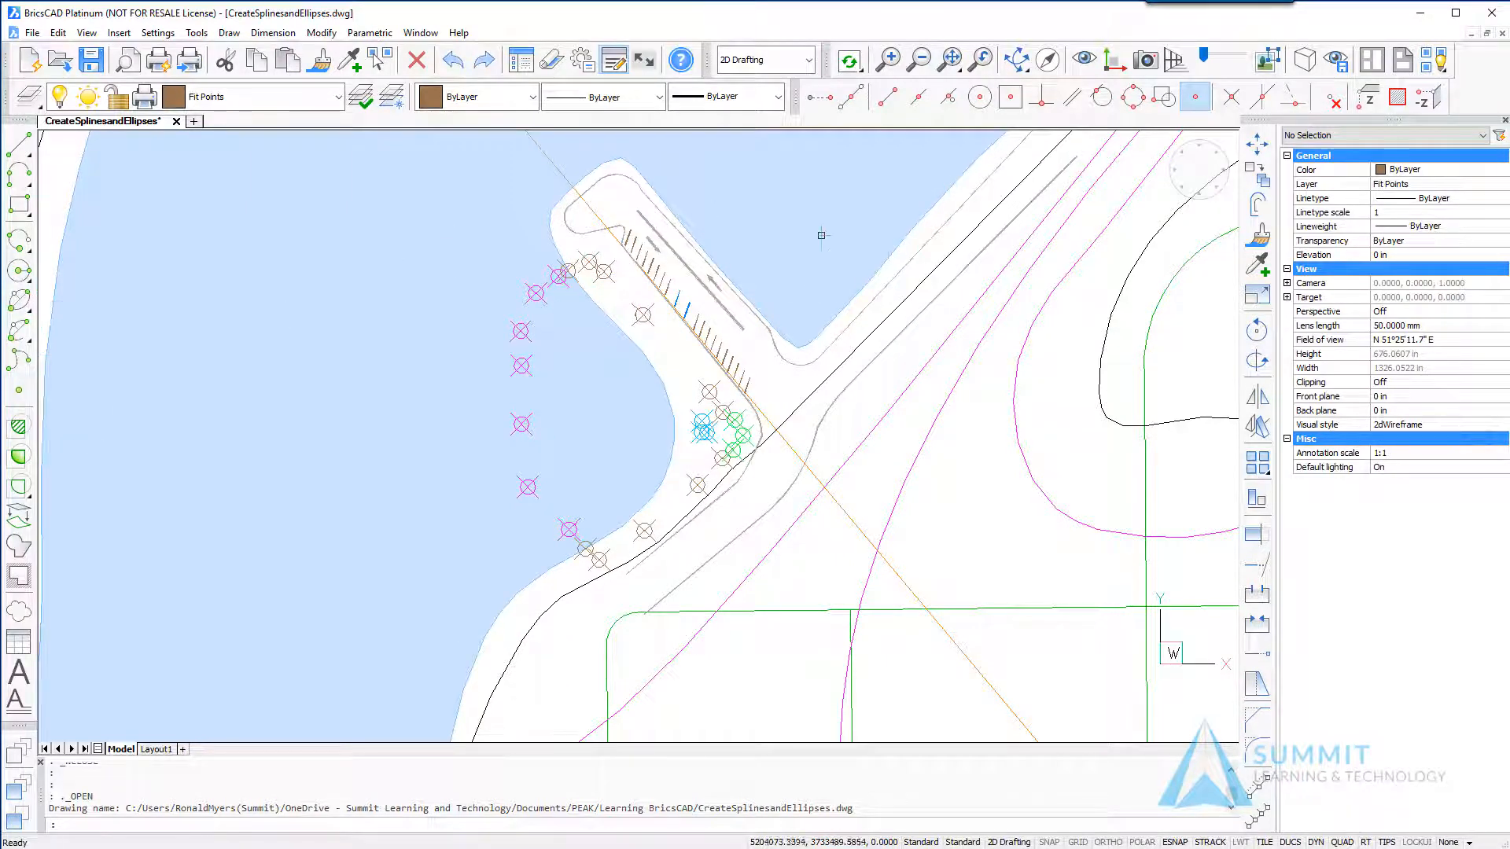
right_click(203, 285)
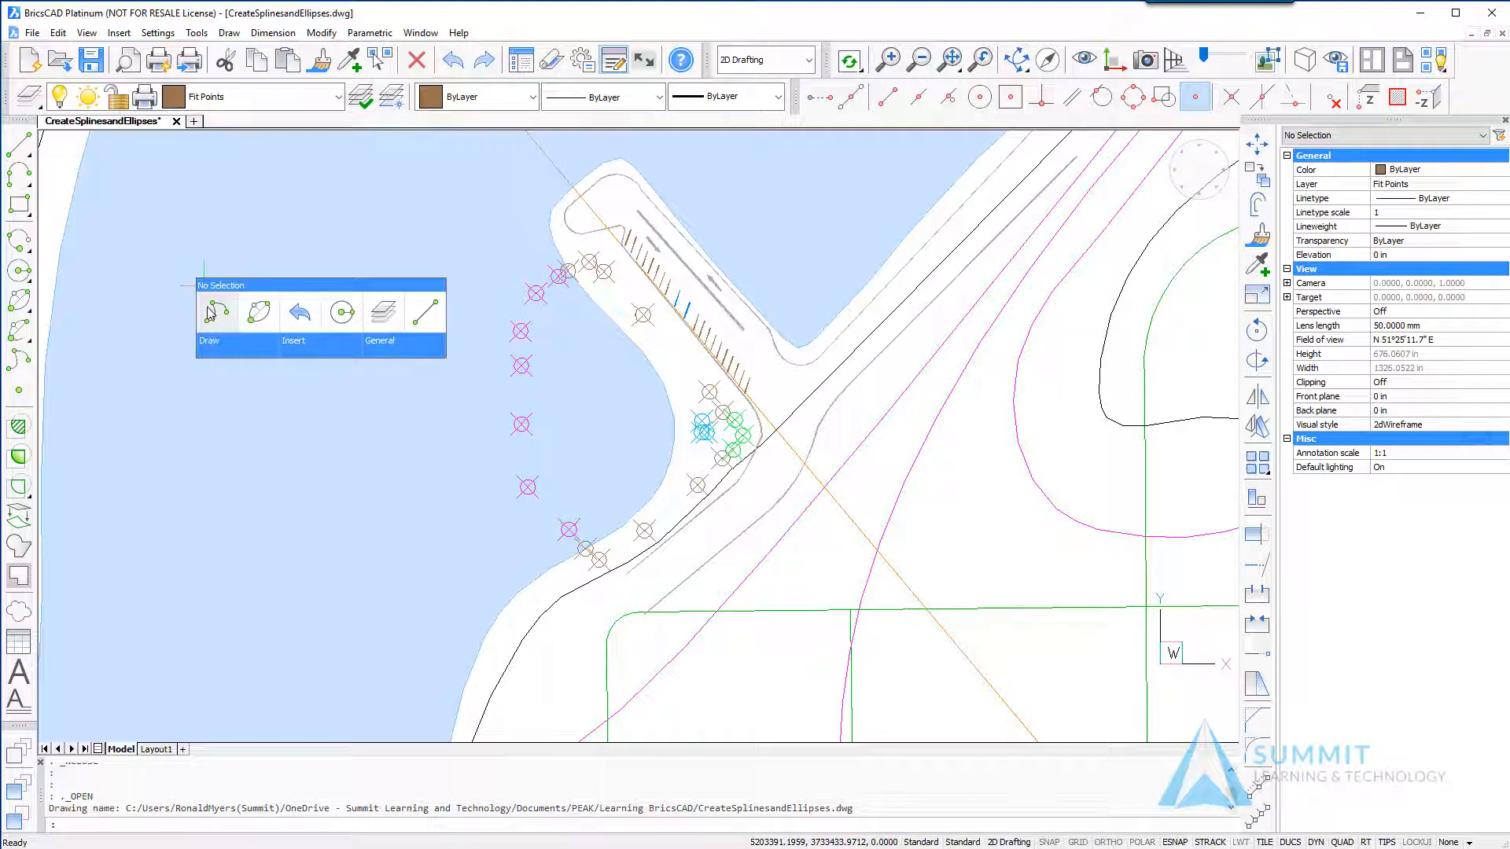
mouse_move(210, 346)
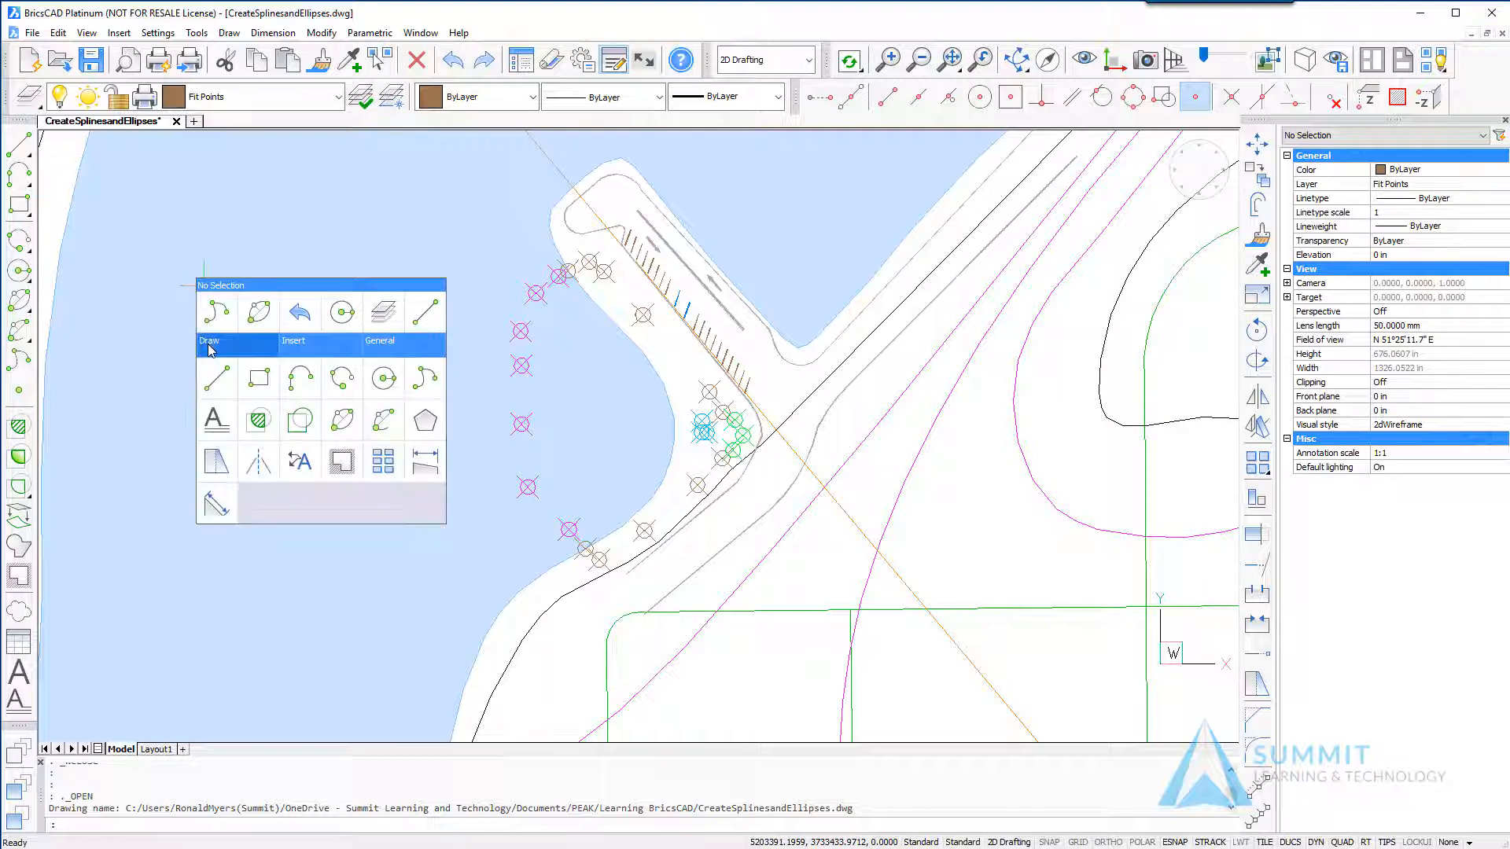
left_click(441, 389)
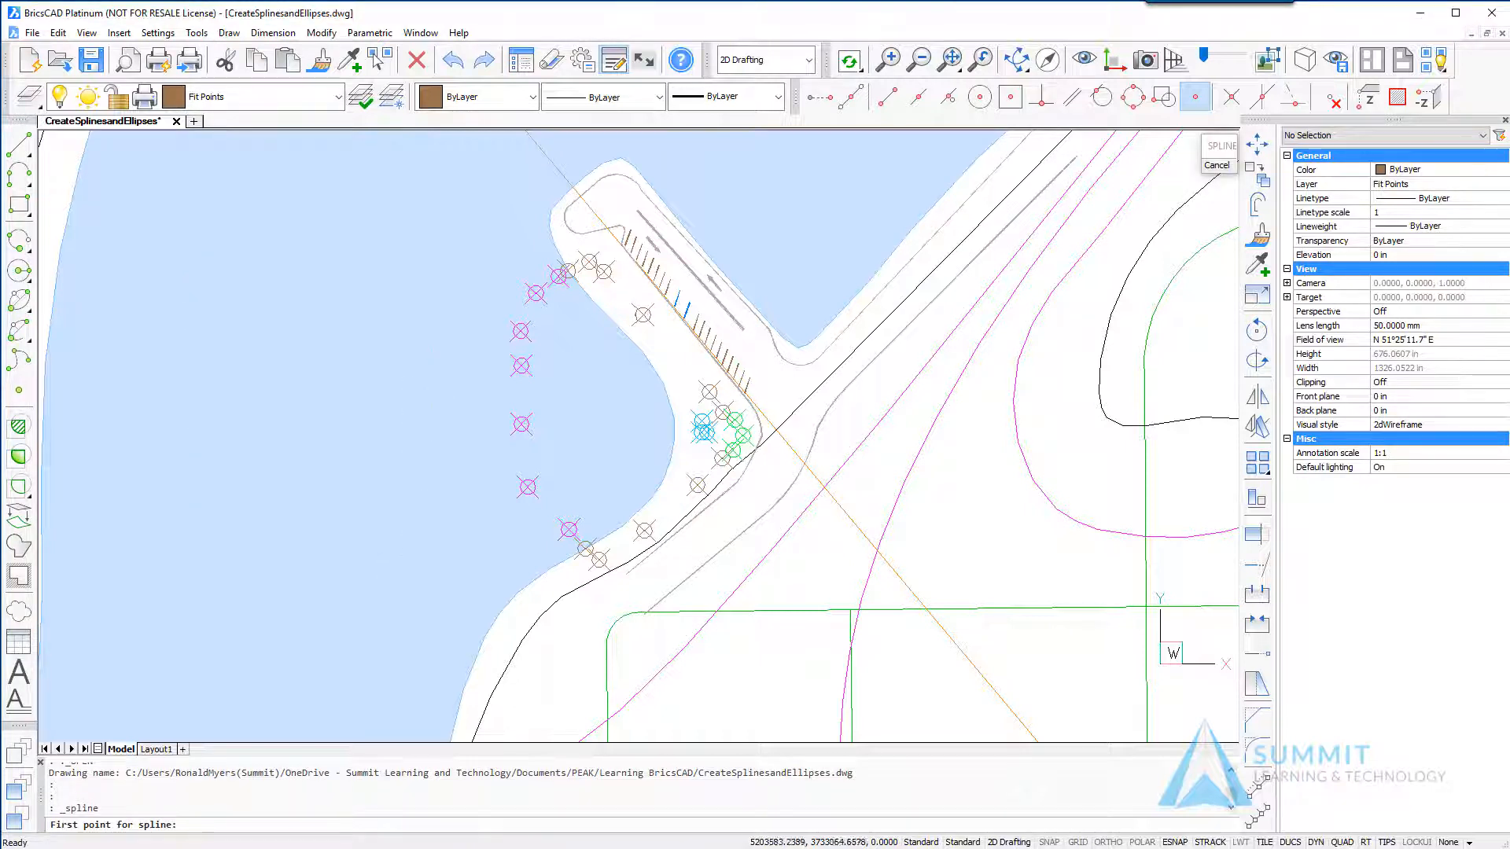
left_click(585, 548)
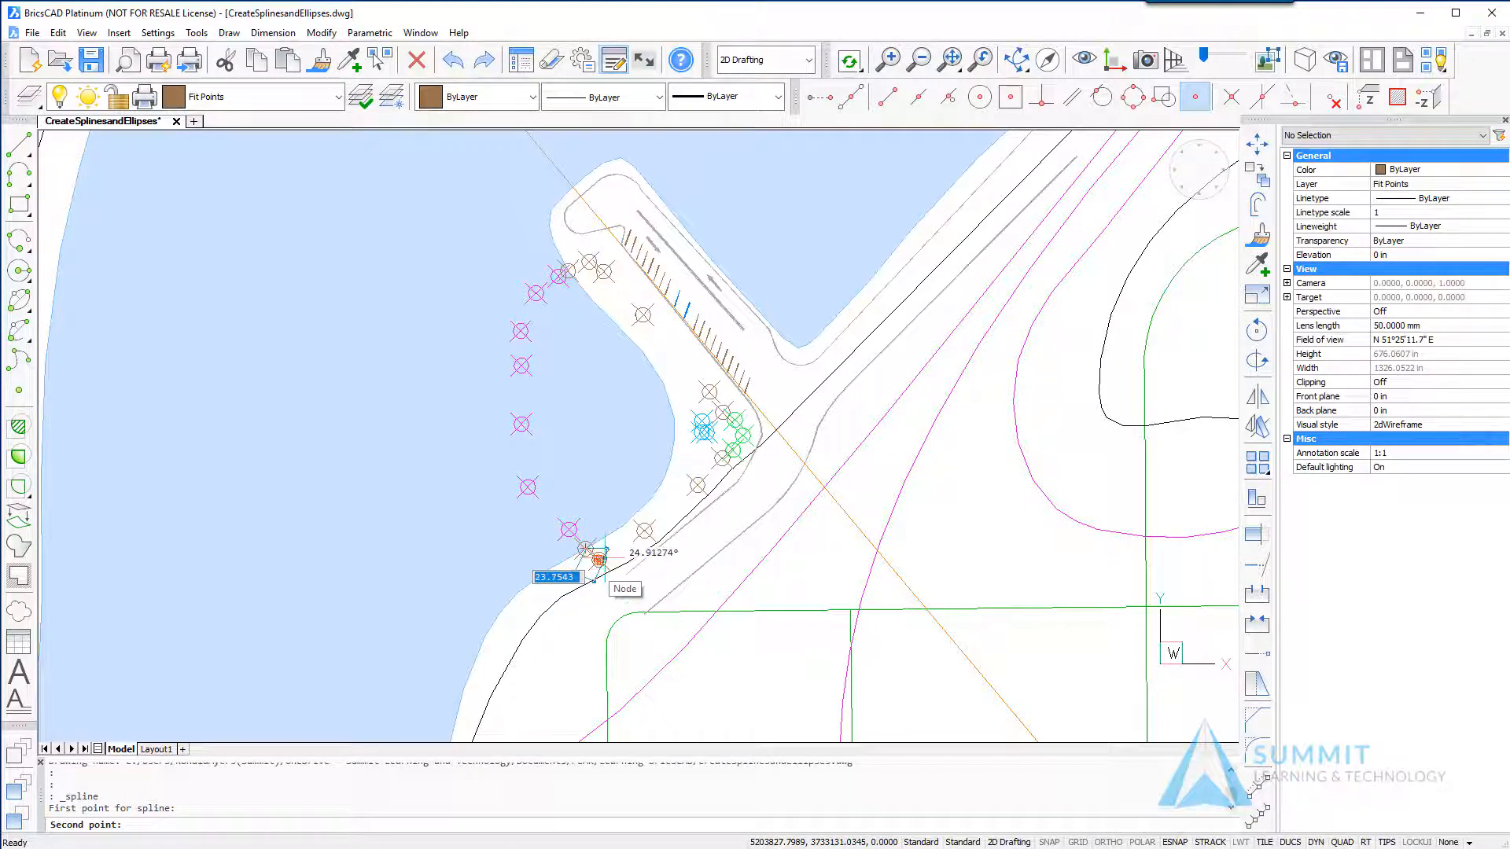
left_click(598, 559)
left_click(644, 531)
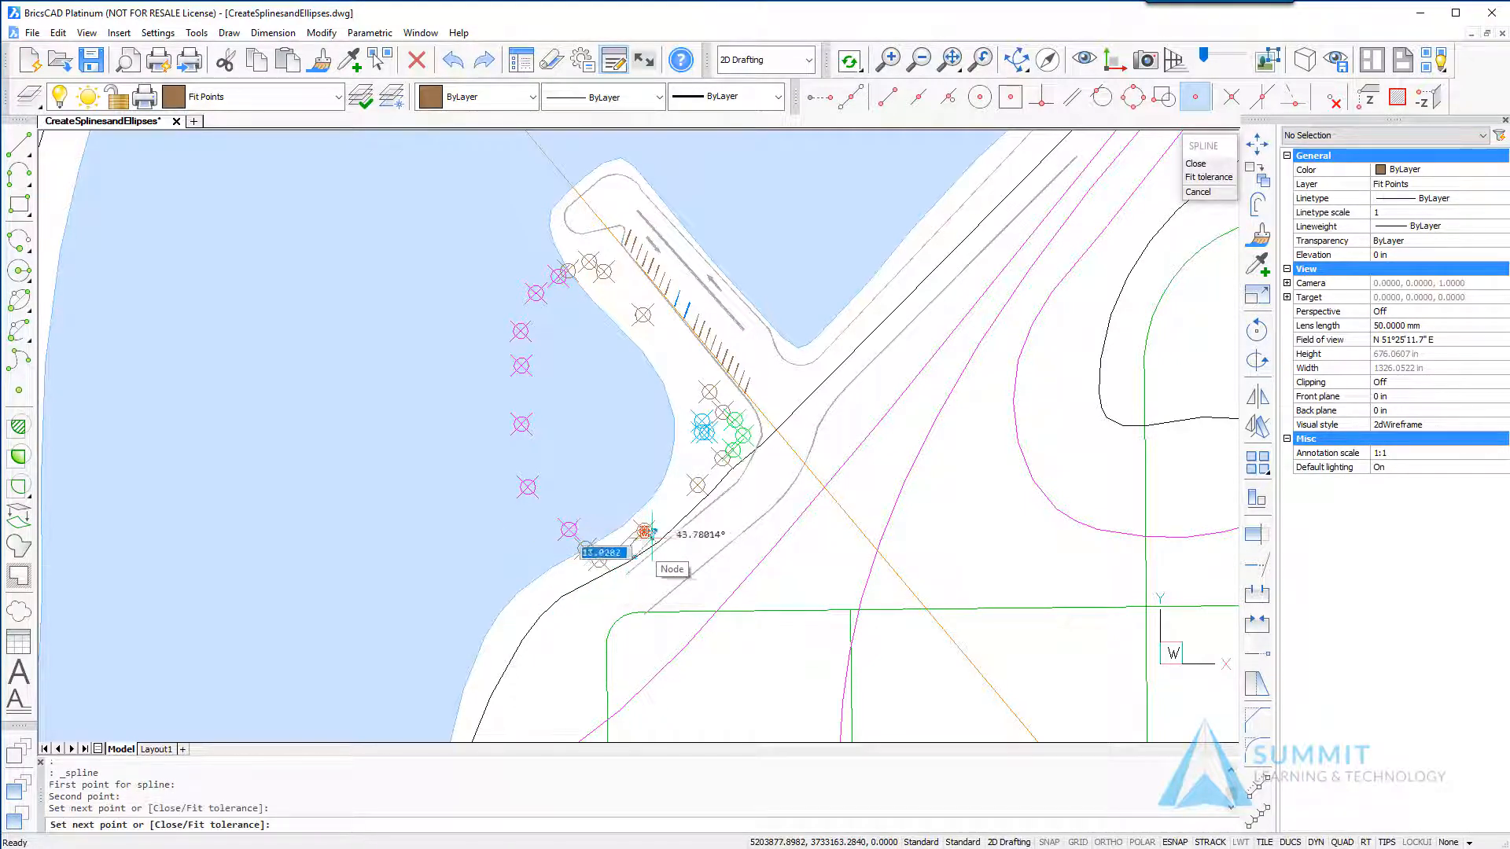
left_click(697, 484)
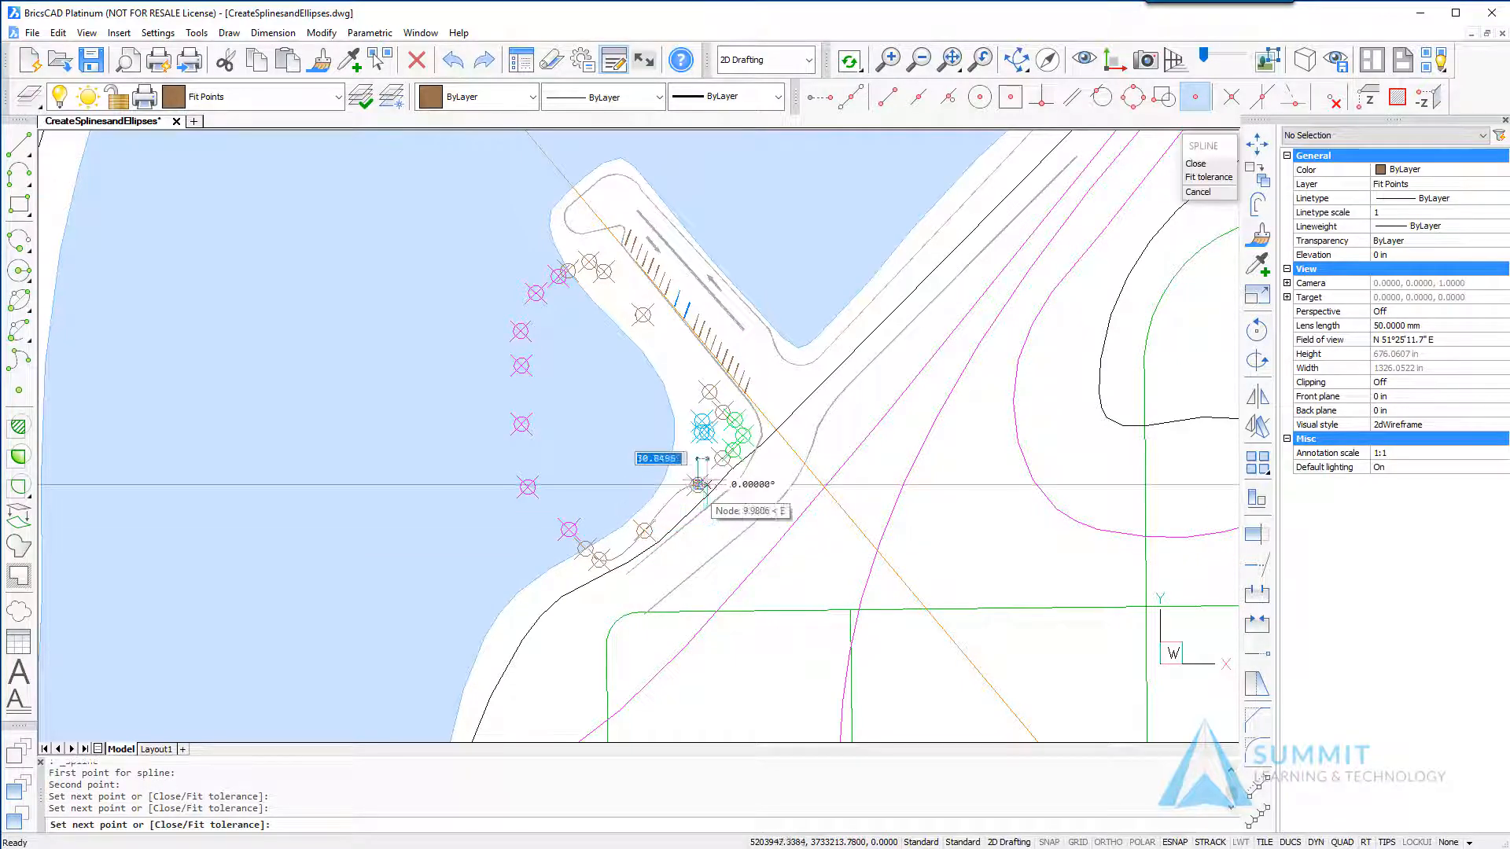
left_click(721, 458)
left_click(722, 411)
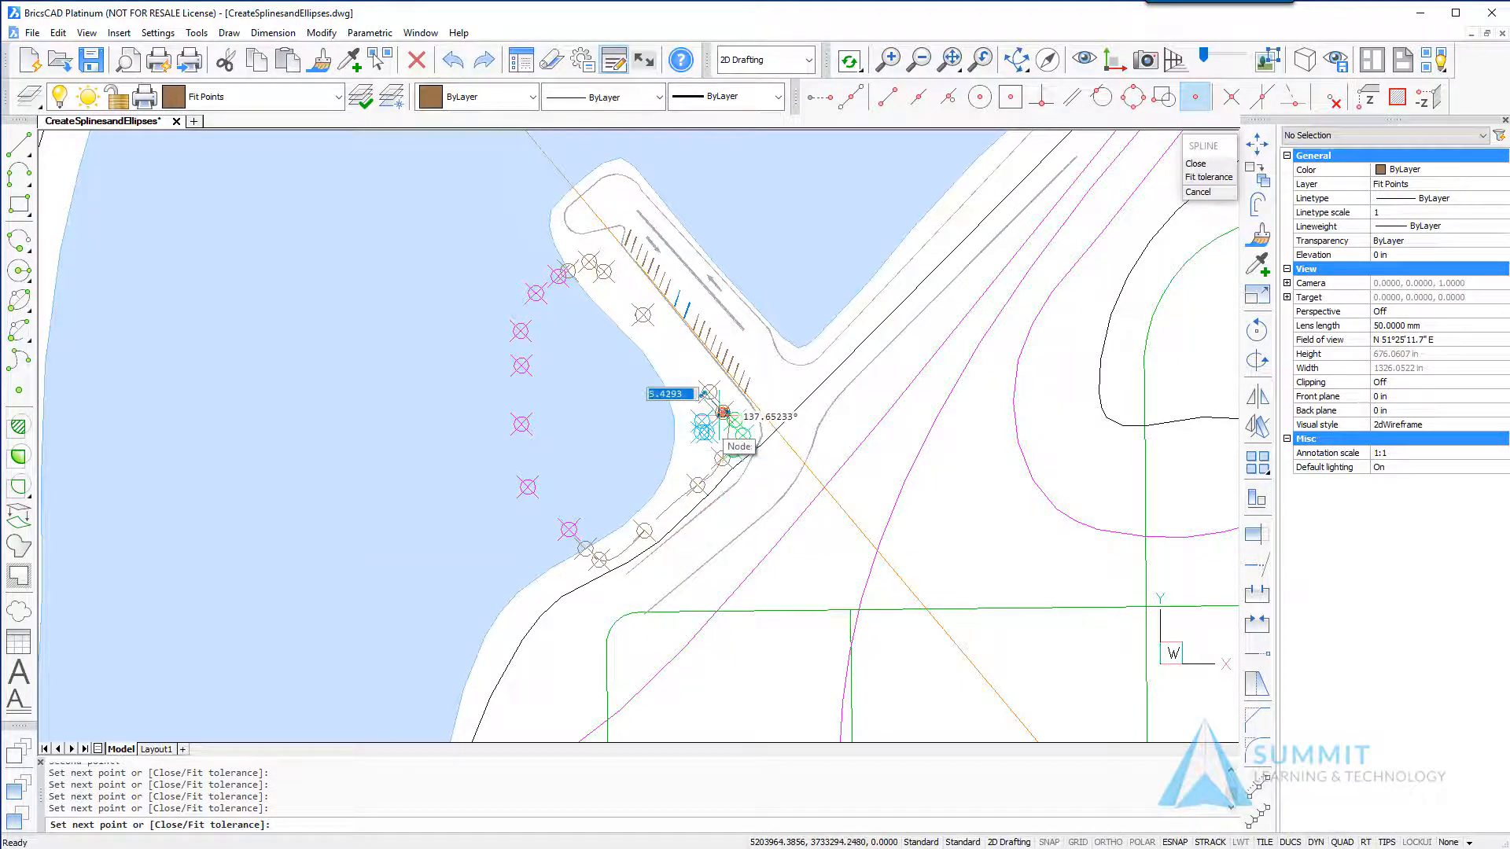
left_click(709, 391)
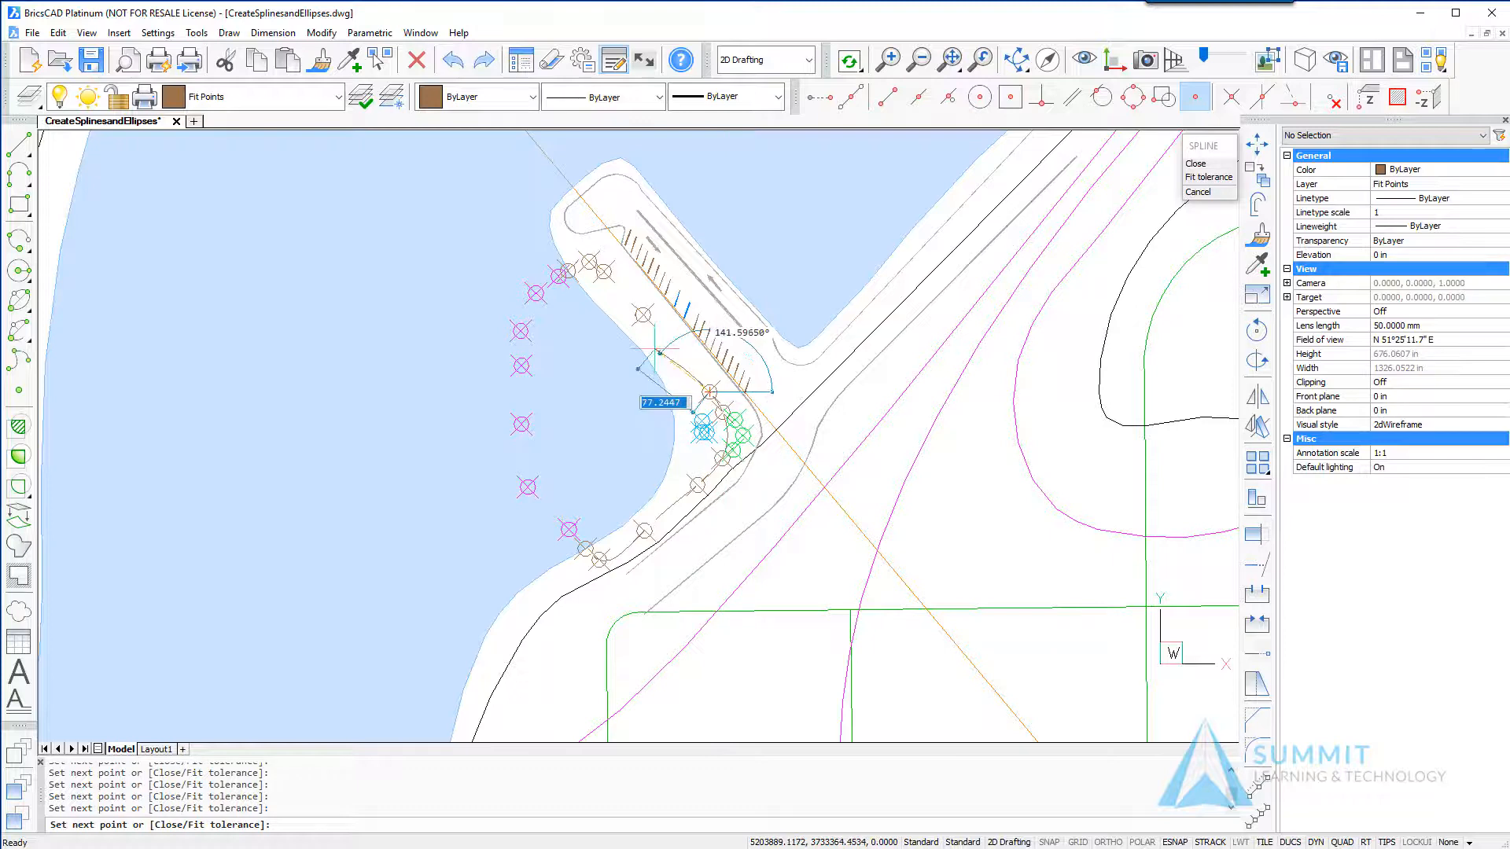
left_click(644, 315)
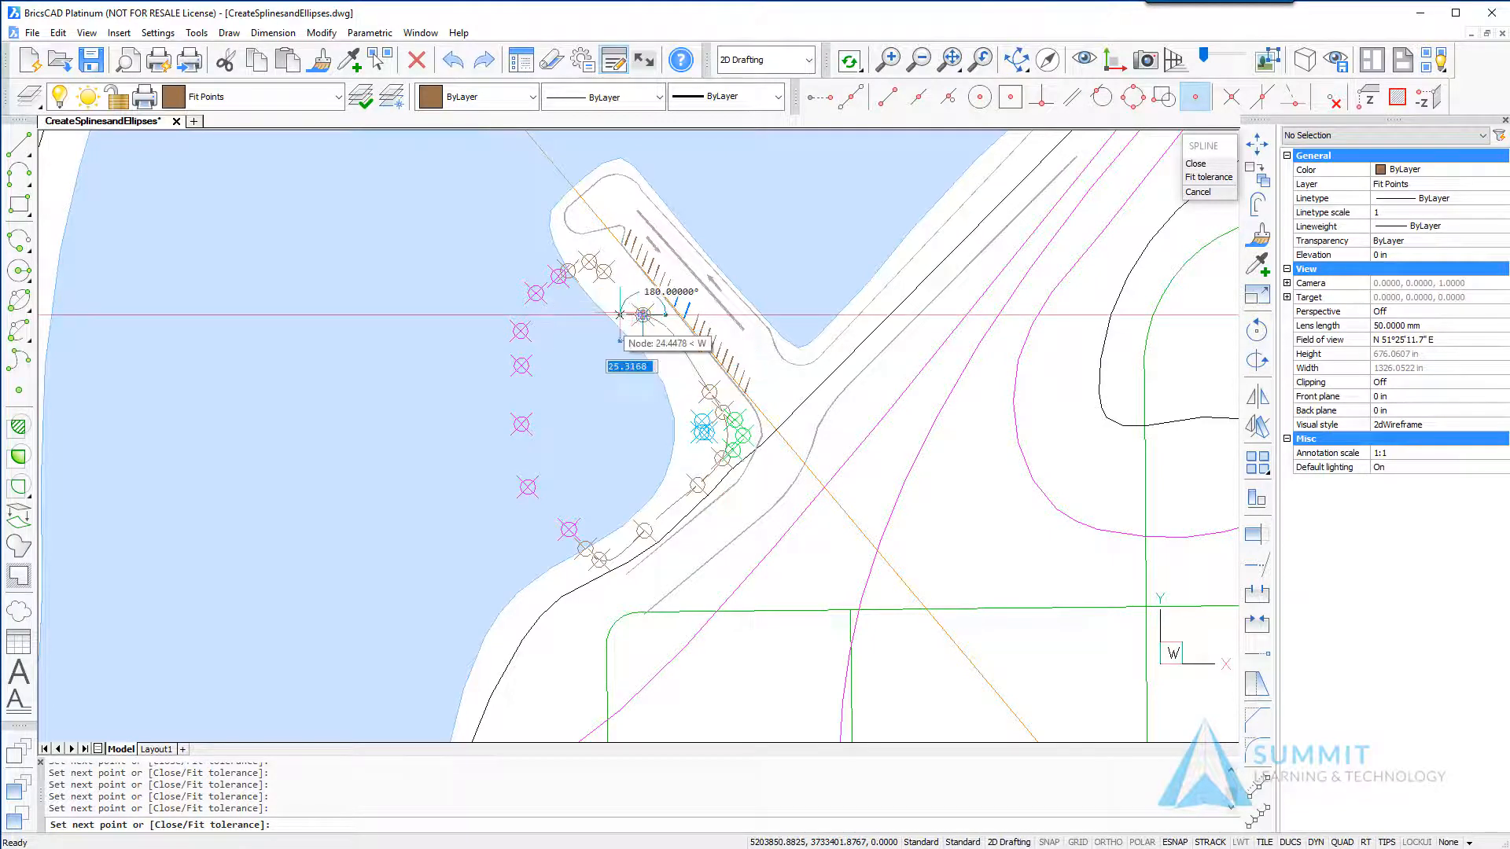
left_click(603, 272)
left_click(589, 262)
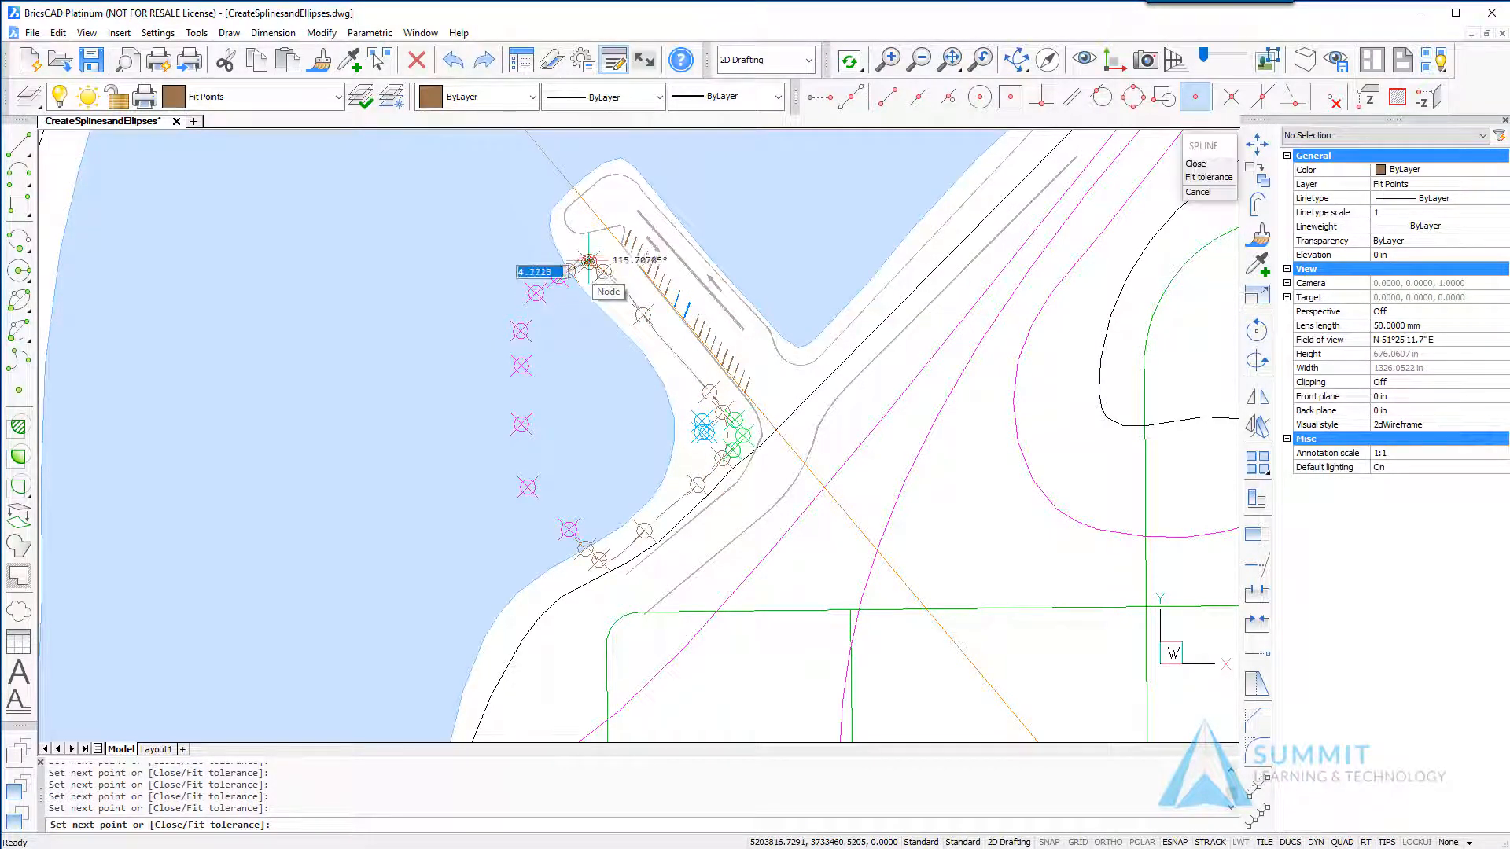
left_click(567, 270)
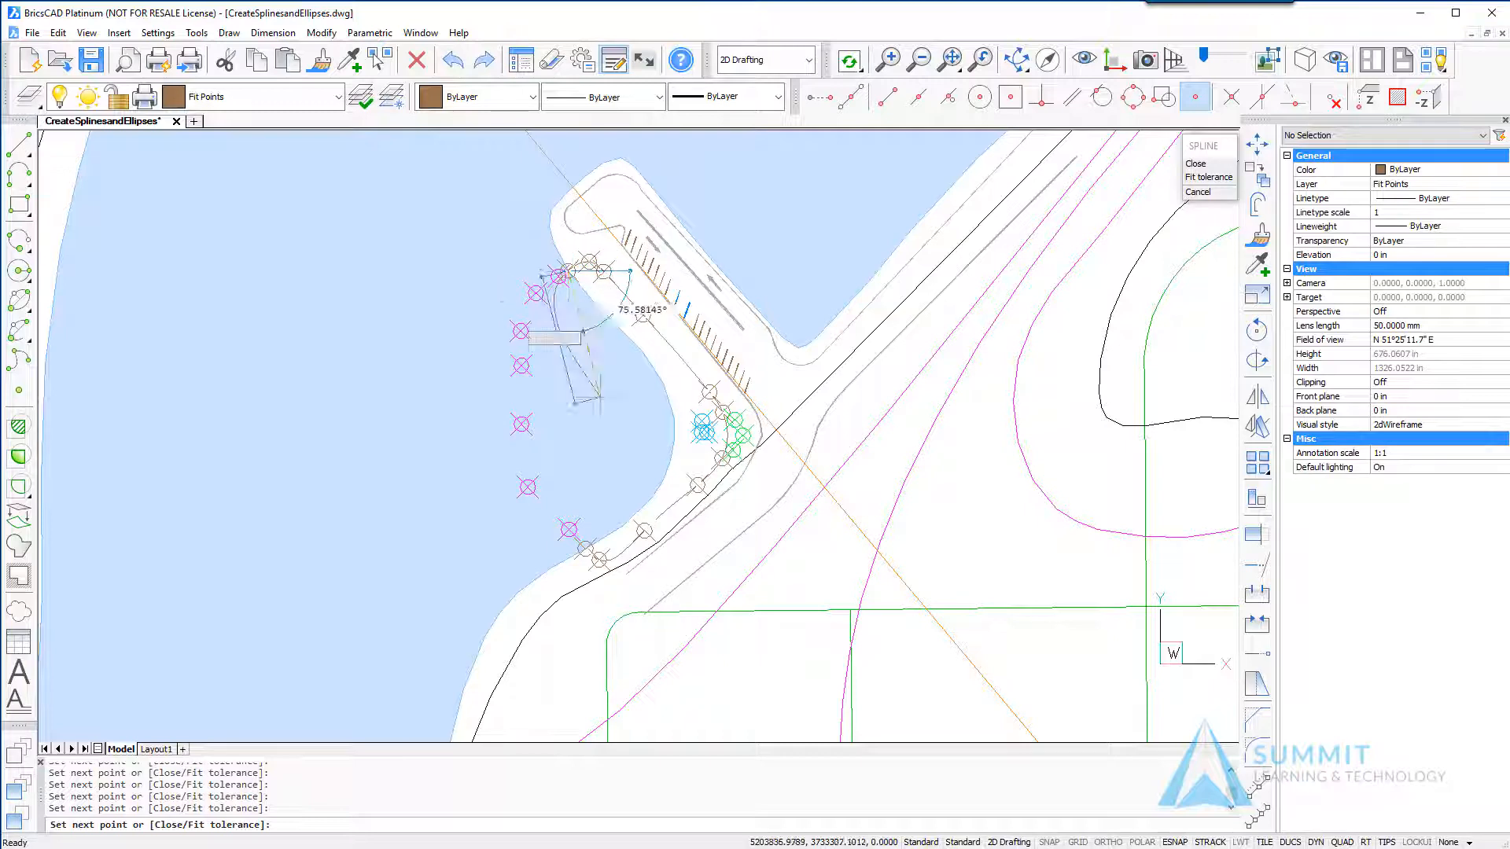
- Keep the spline's fit tolerance at 0.0000 and finish it with start and end tangents picked in the water west of the upper nodes
left_click(1208, 177)
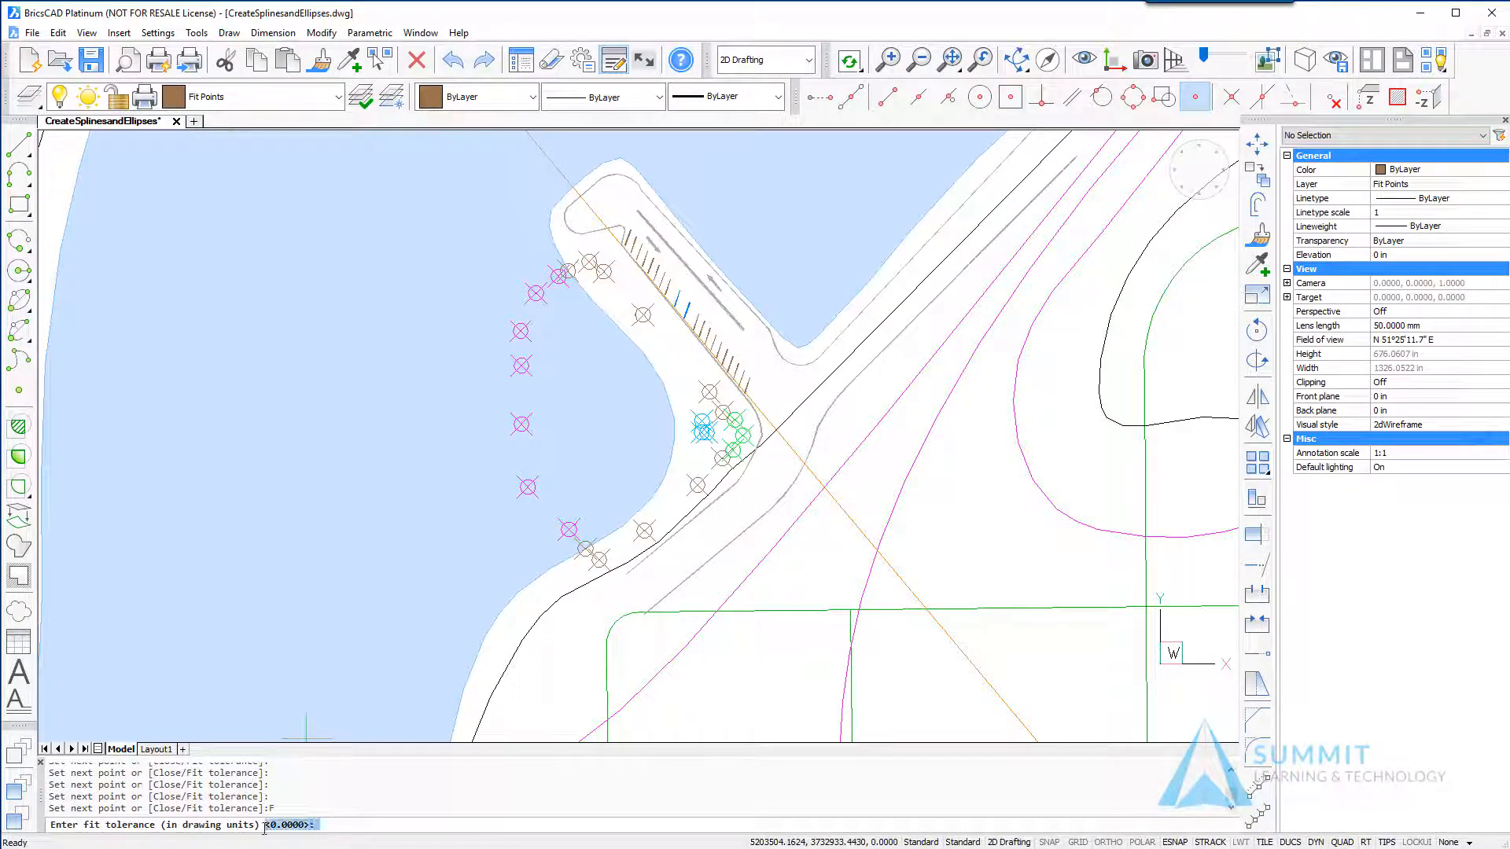
right_click(352, 829)
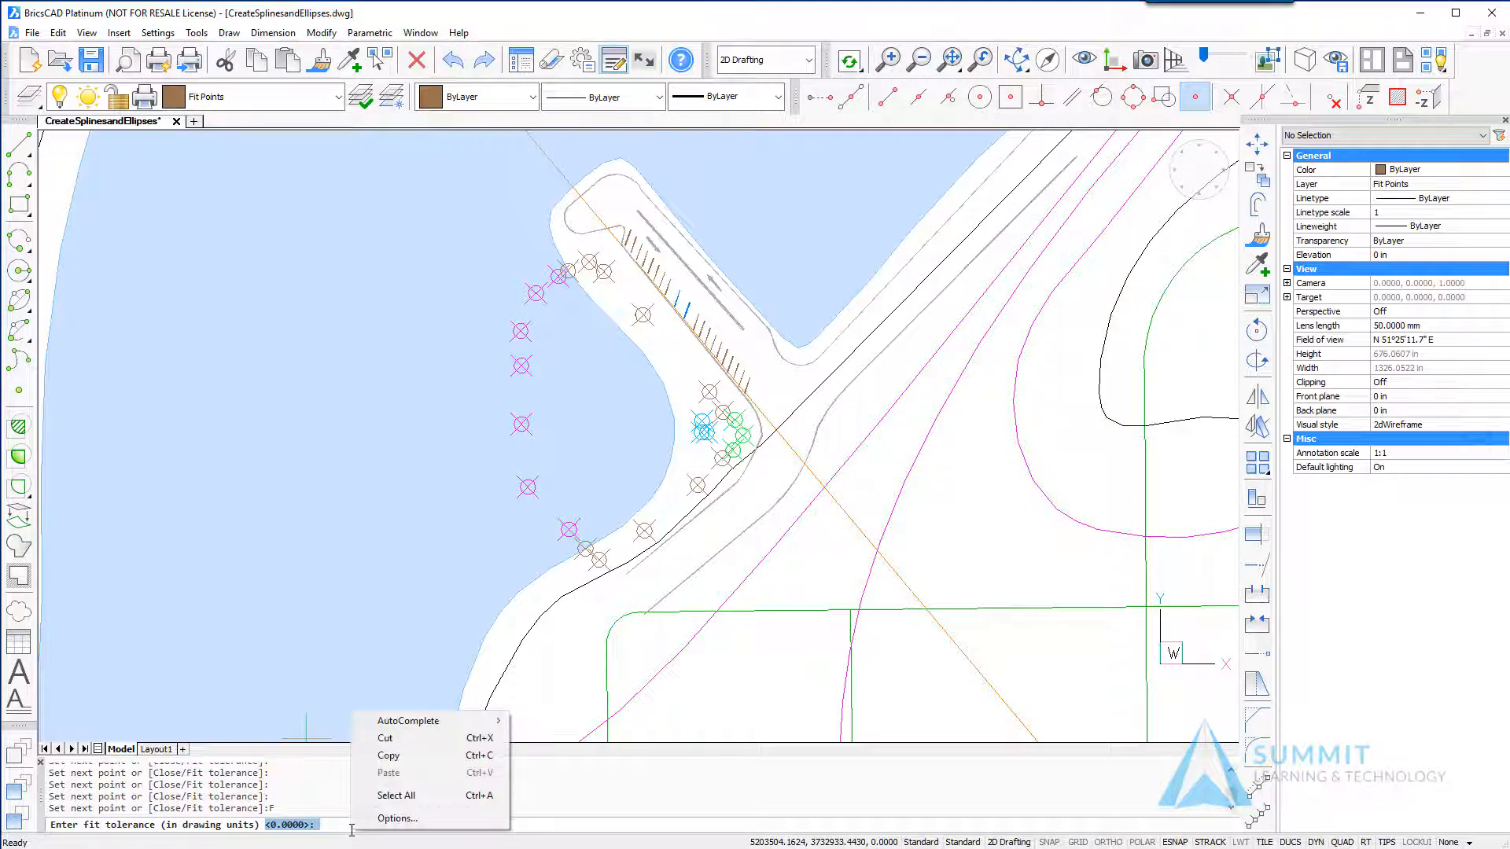
key("Escape")
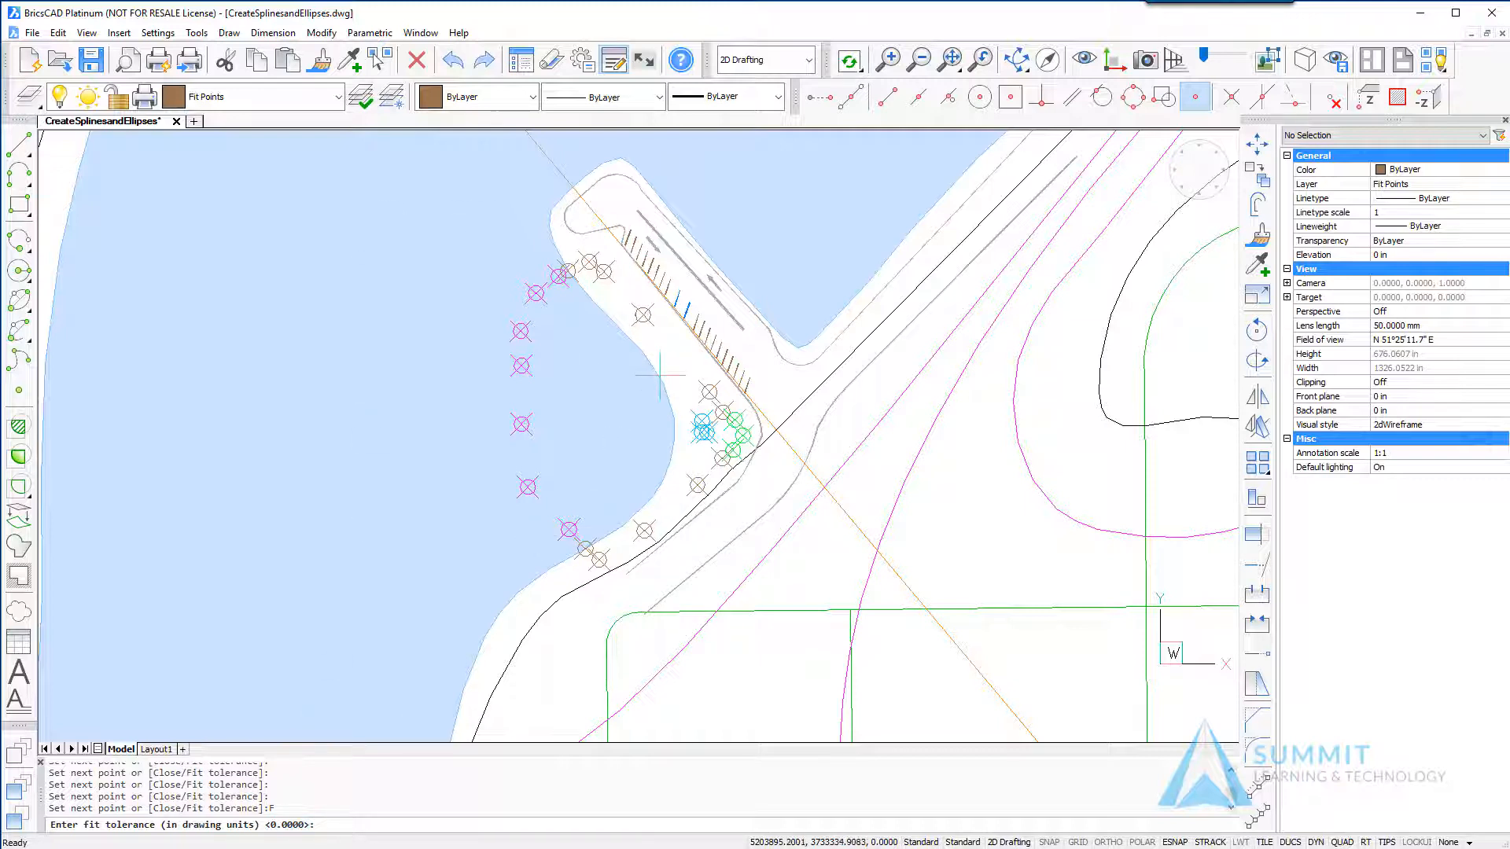
key("Return")
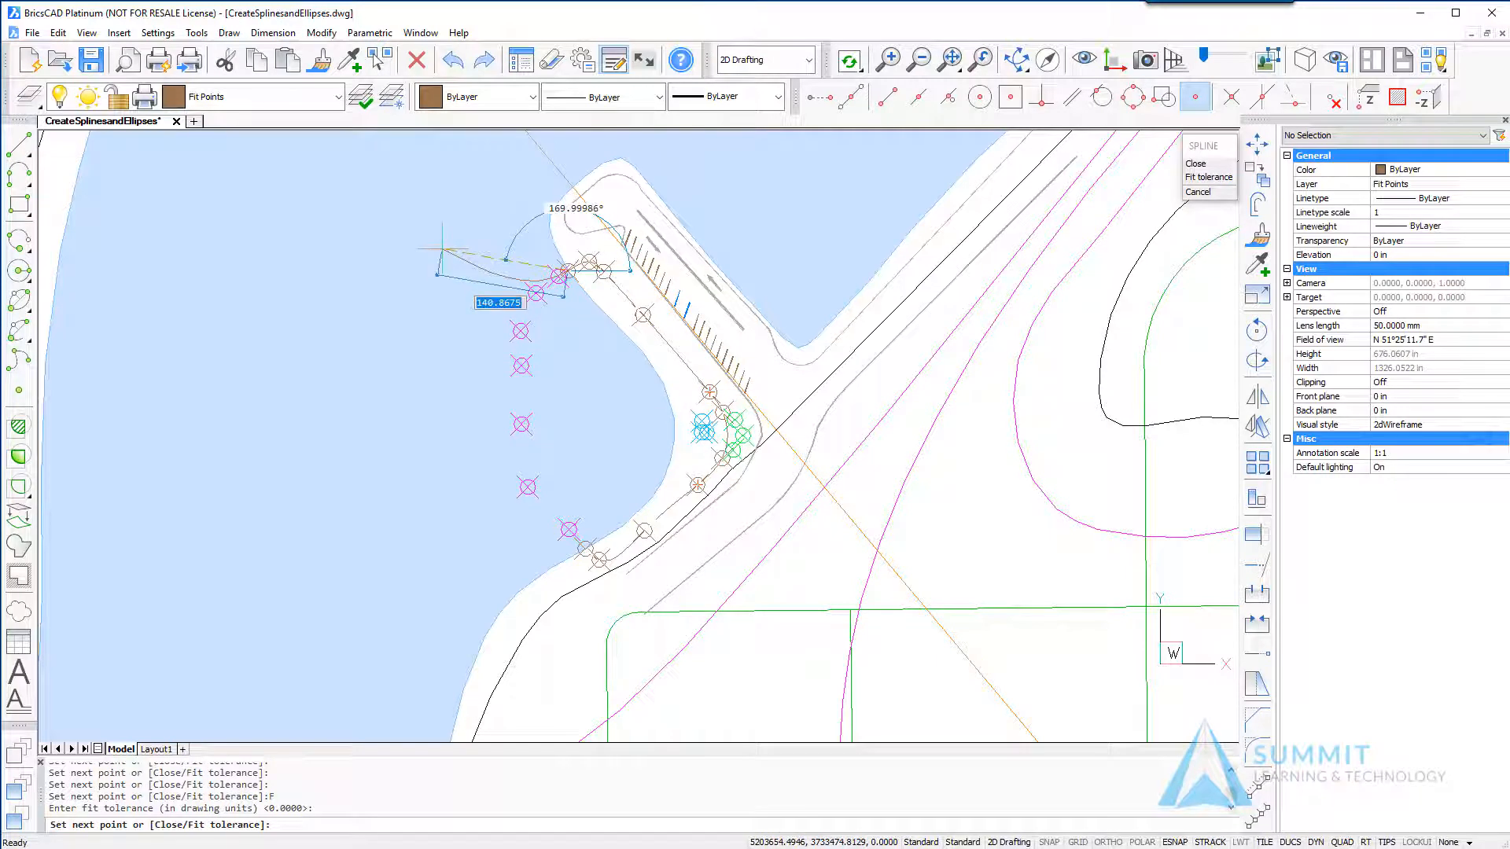
key("Return")
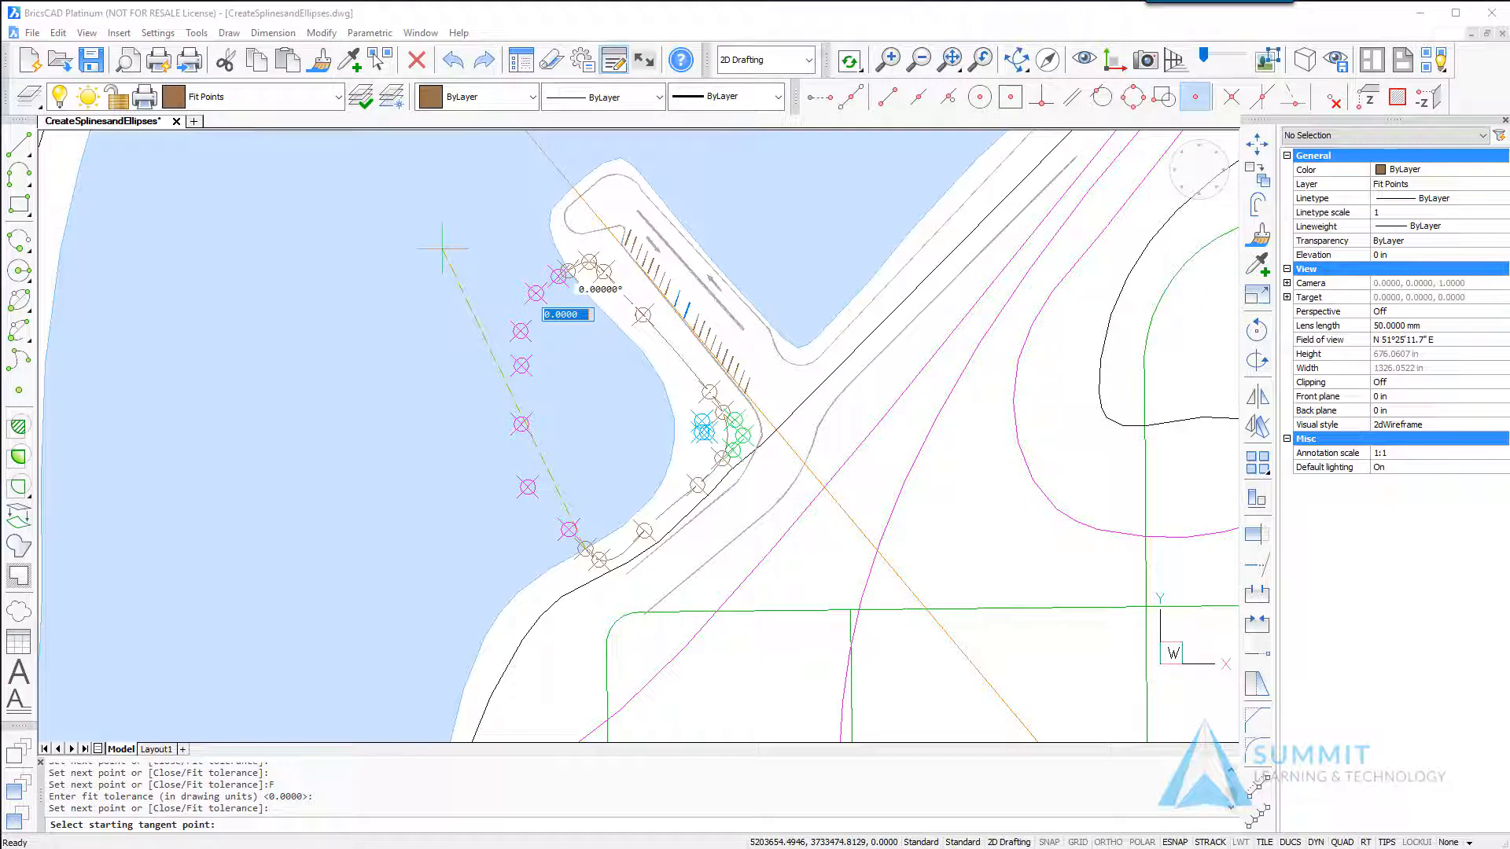
left_click(443, 249)
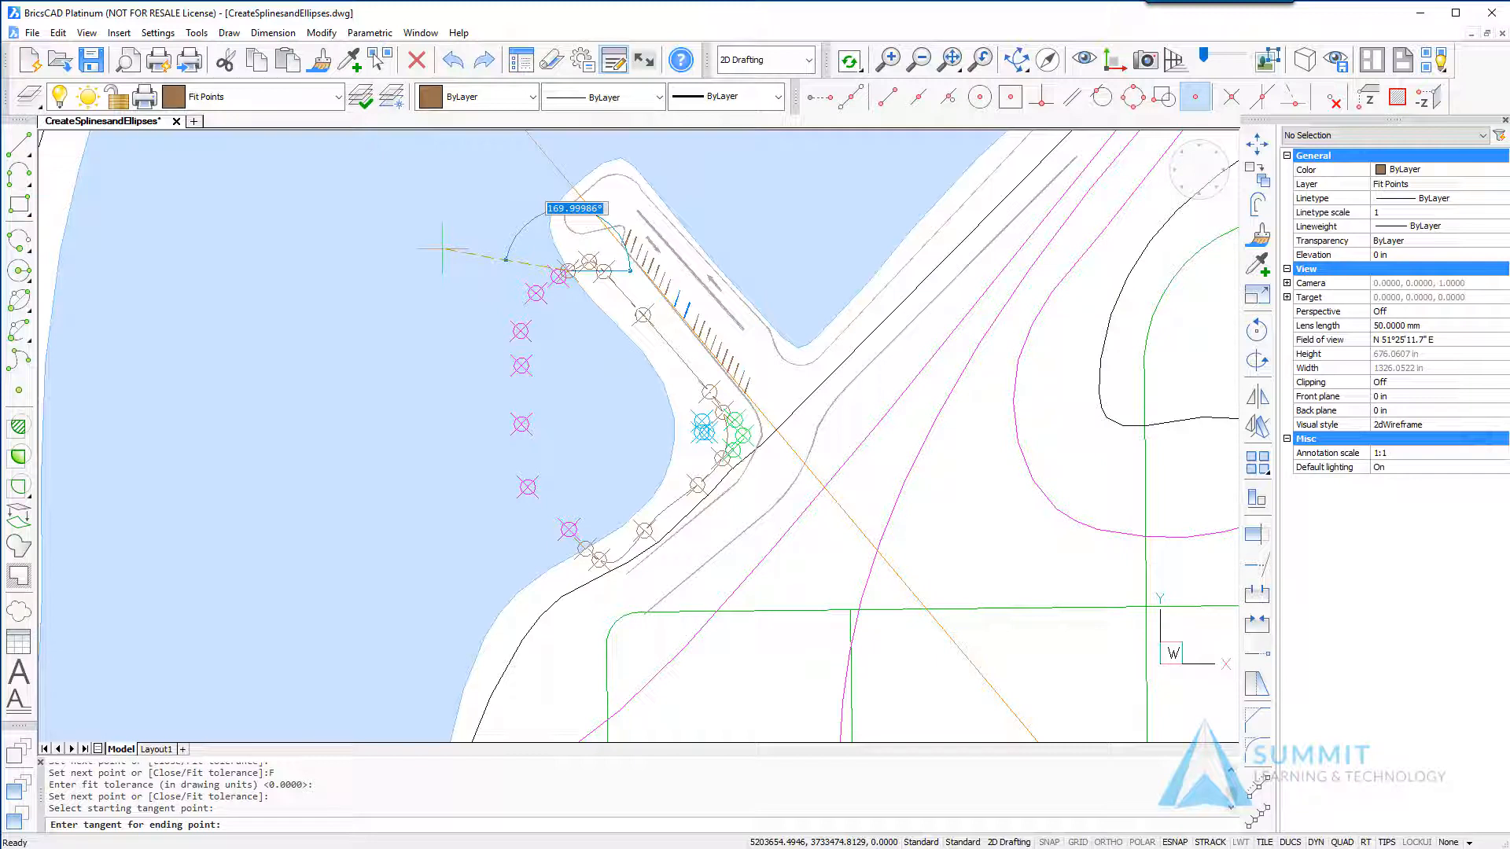
left_click(443, 248)
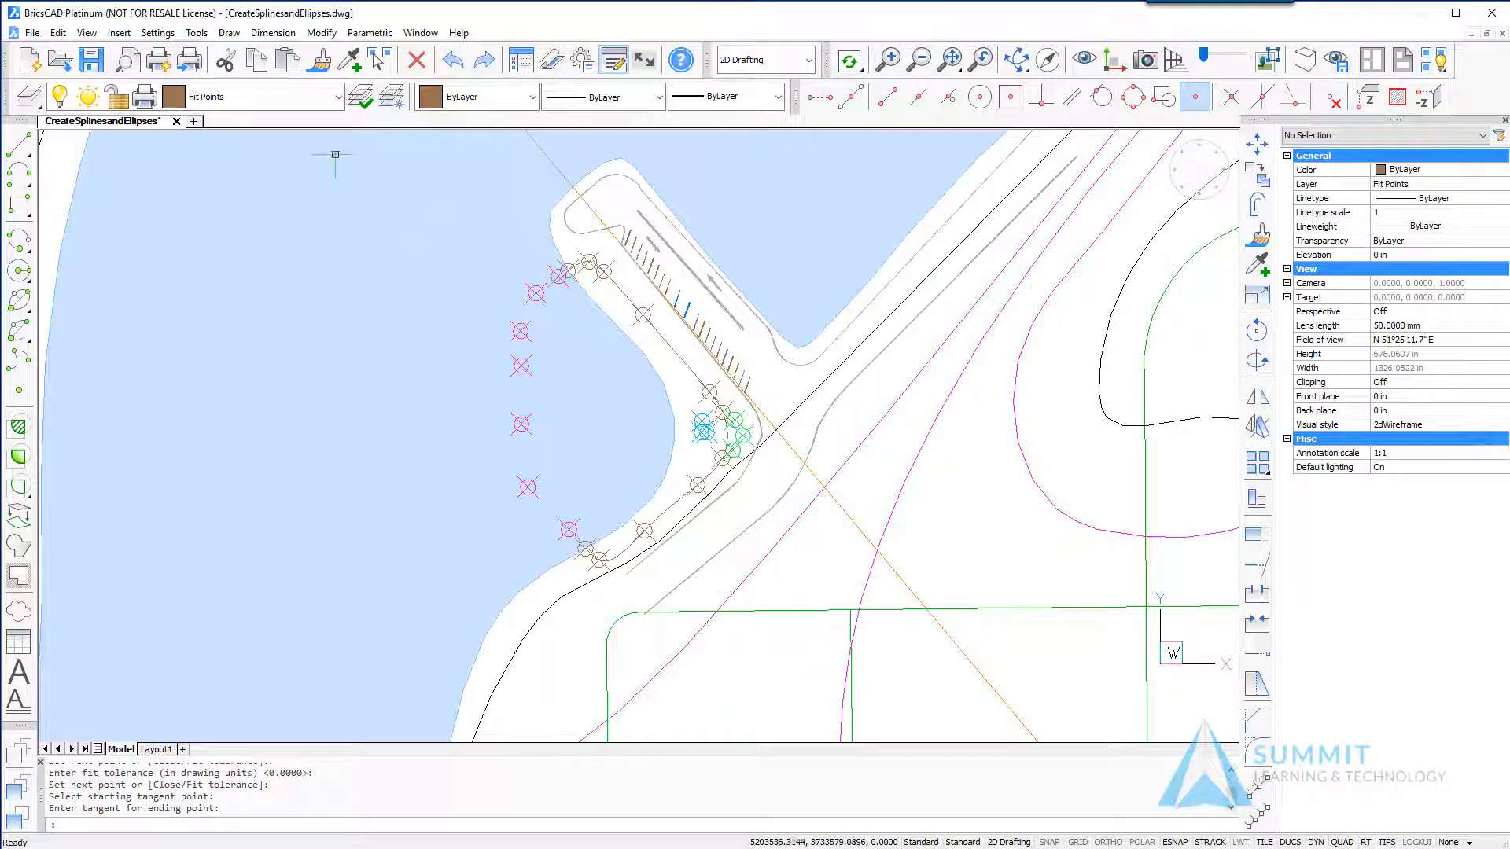
- Make Swim Area the current layer
left_click(338, 97)
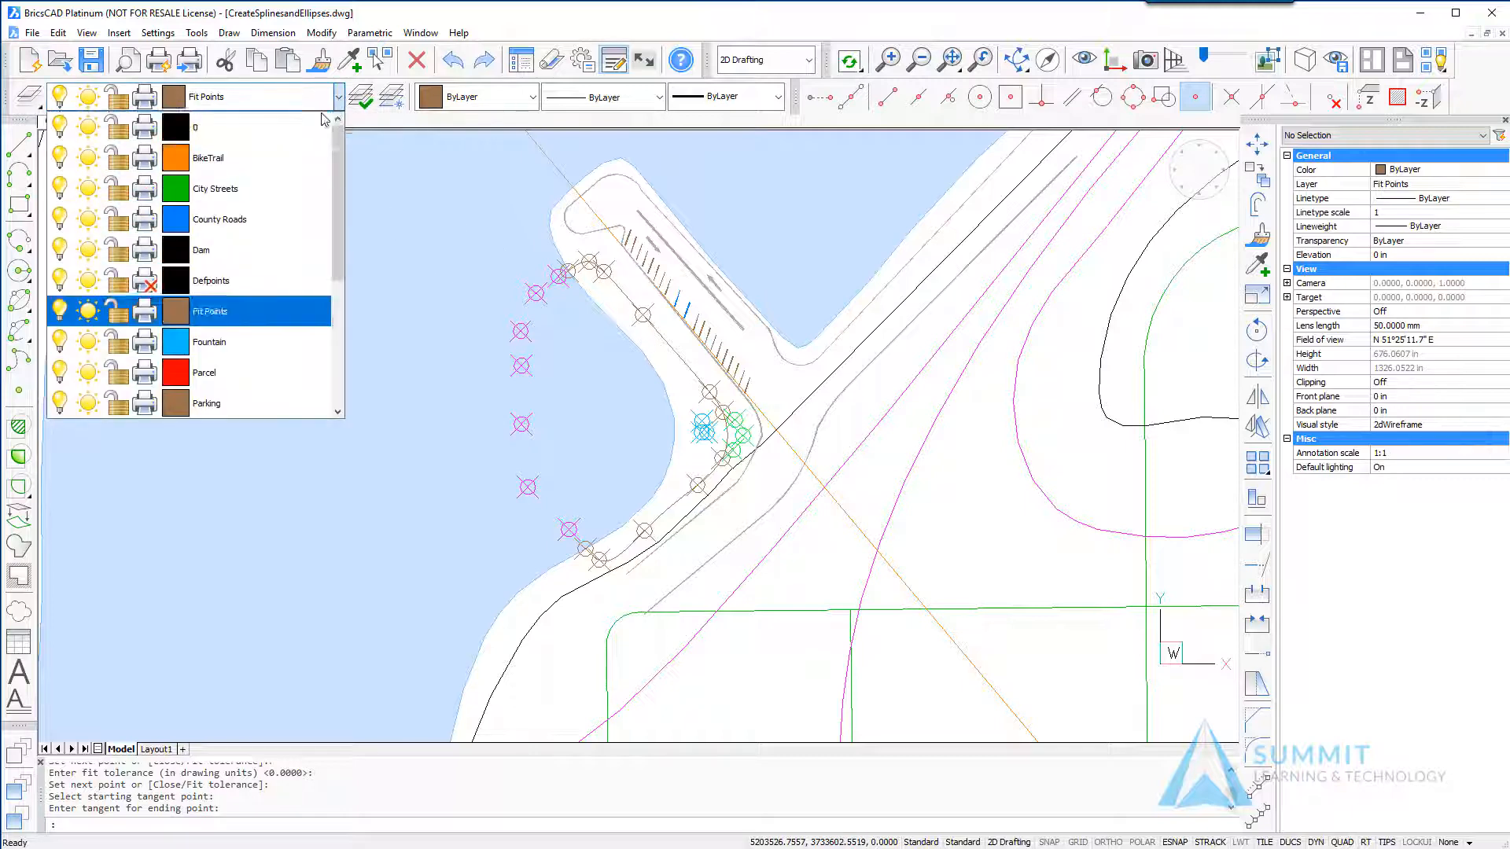
scroll(262, 360, "down", 2)
left_click(260, 343)
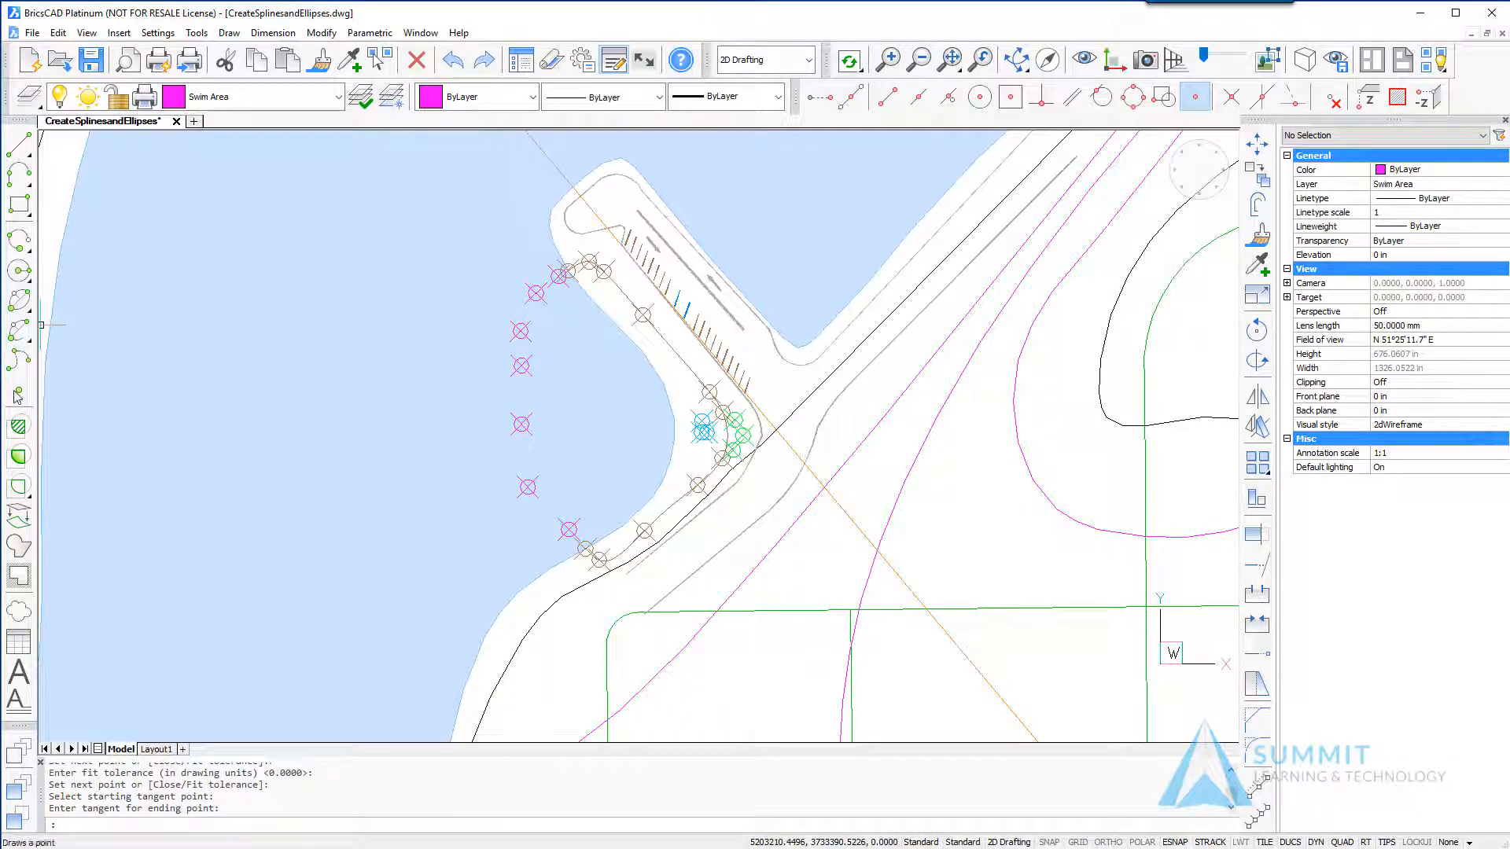
- Start a spline from the upper shoreline's end node to the first magenta node and set its fit tolerance to 45
left_click(19, 360)
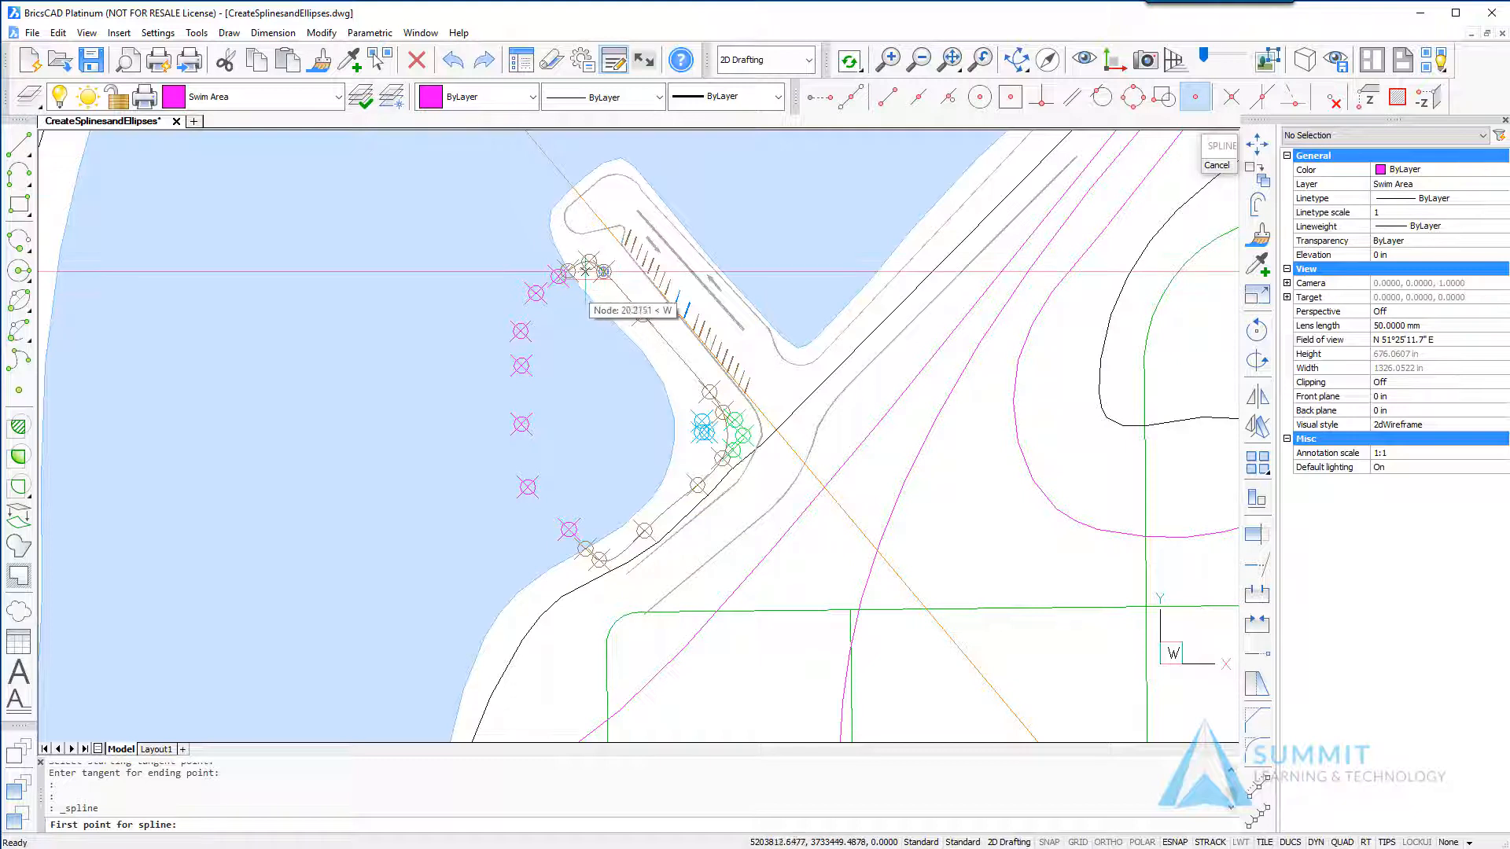
left_click(566, 271)
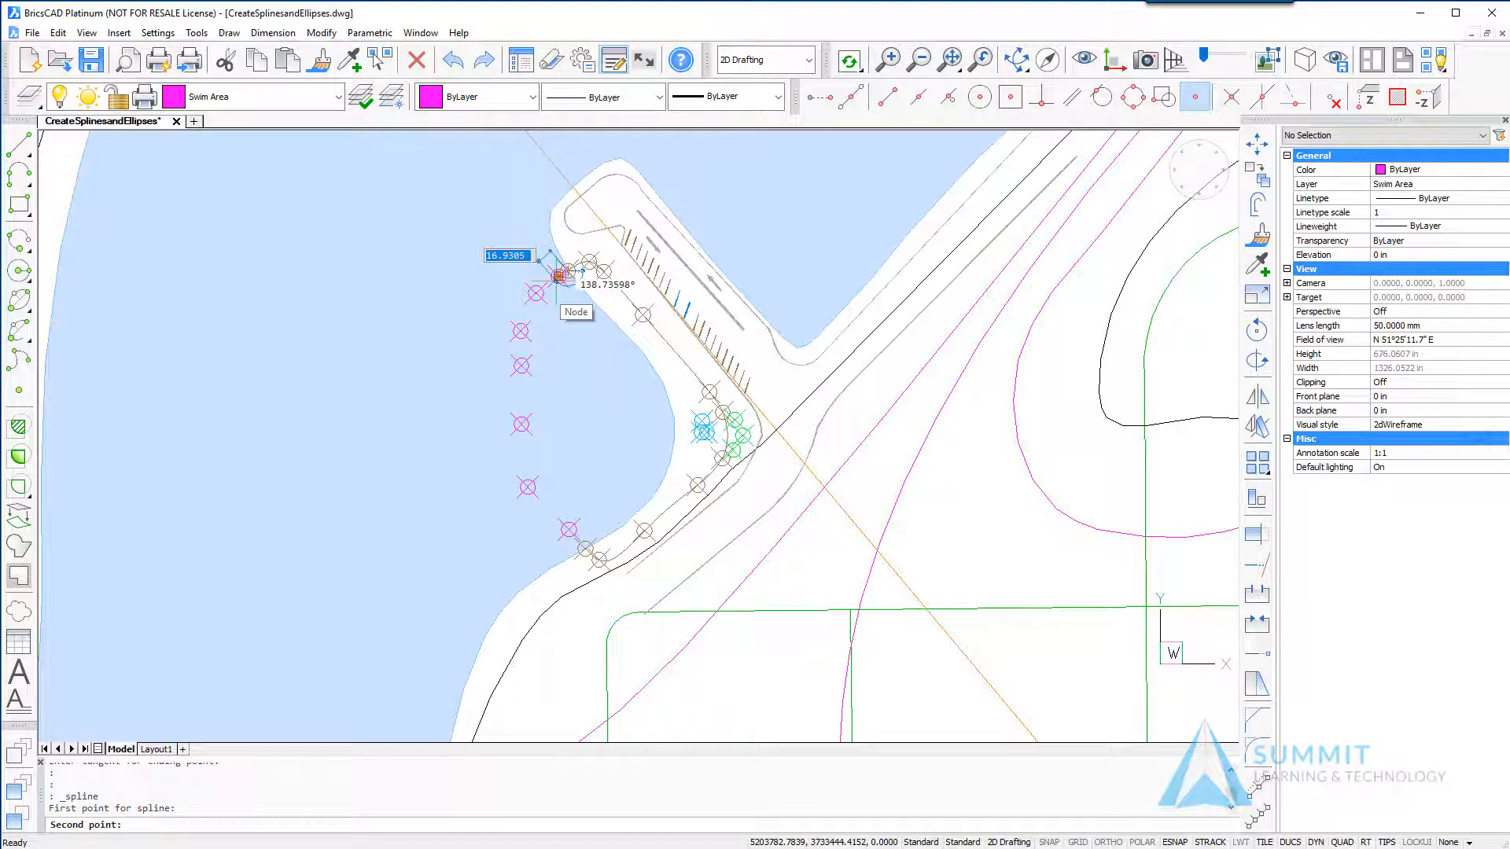
left_click(558, 275)
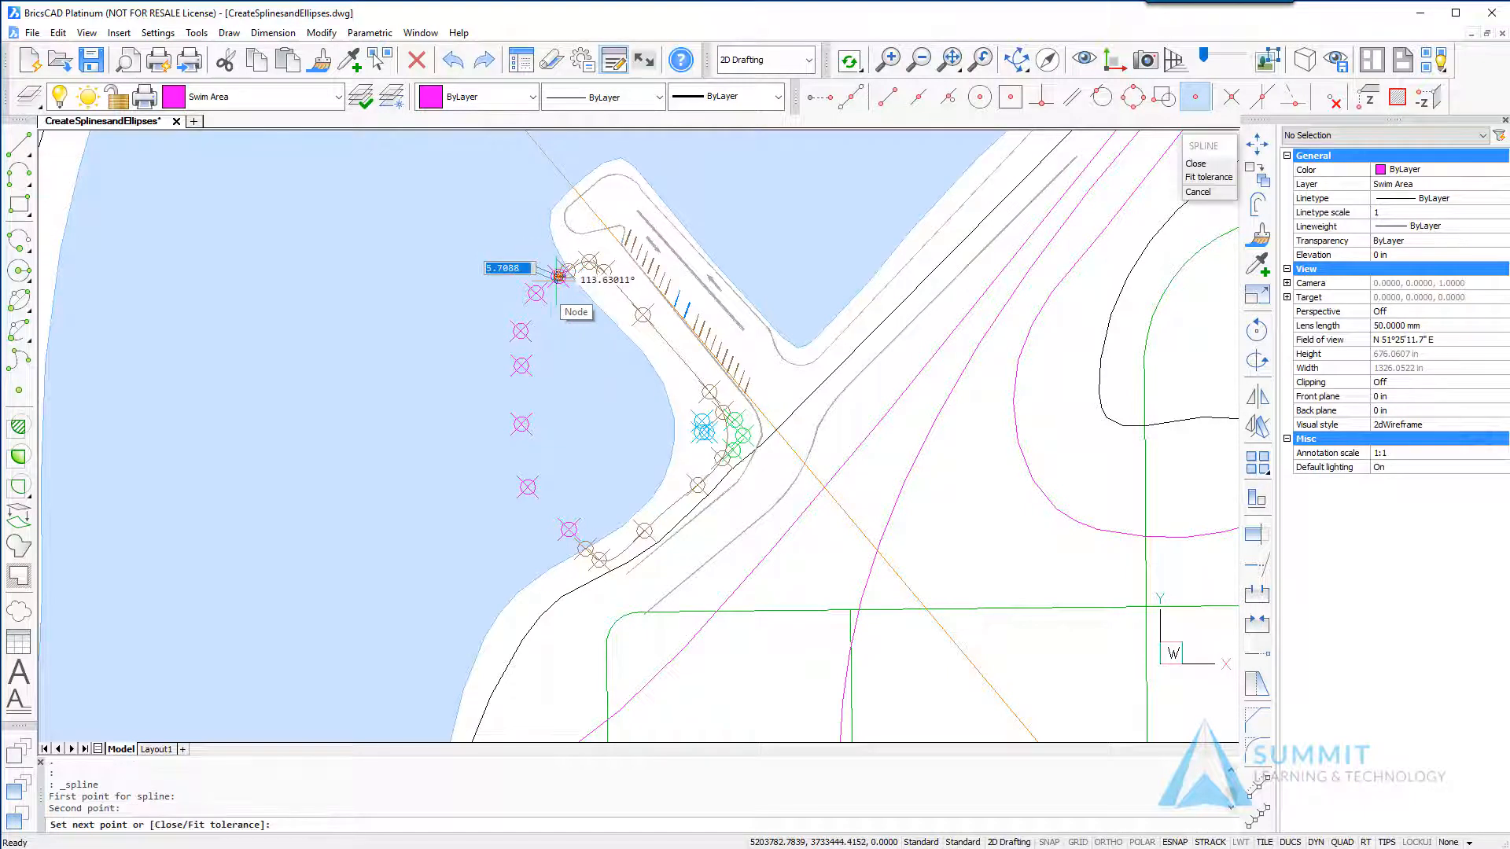
left_click(521, 331)
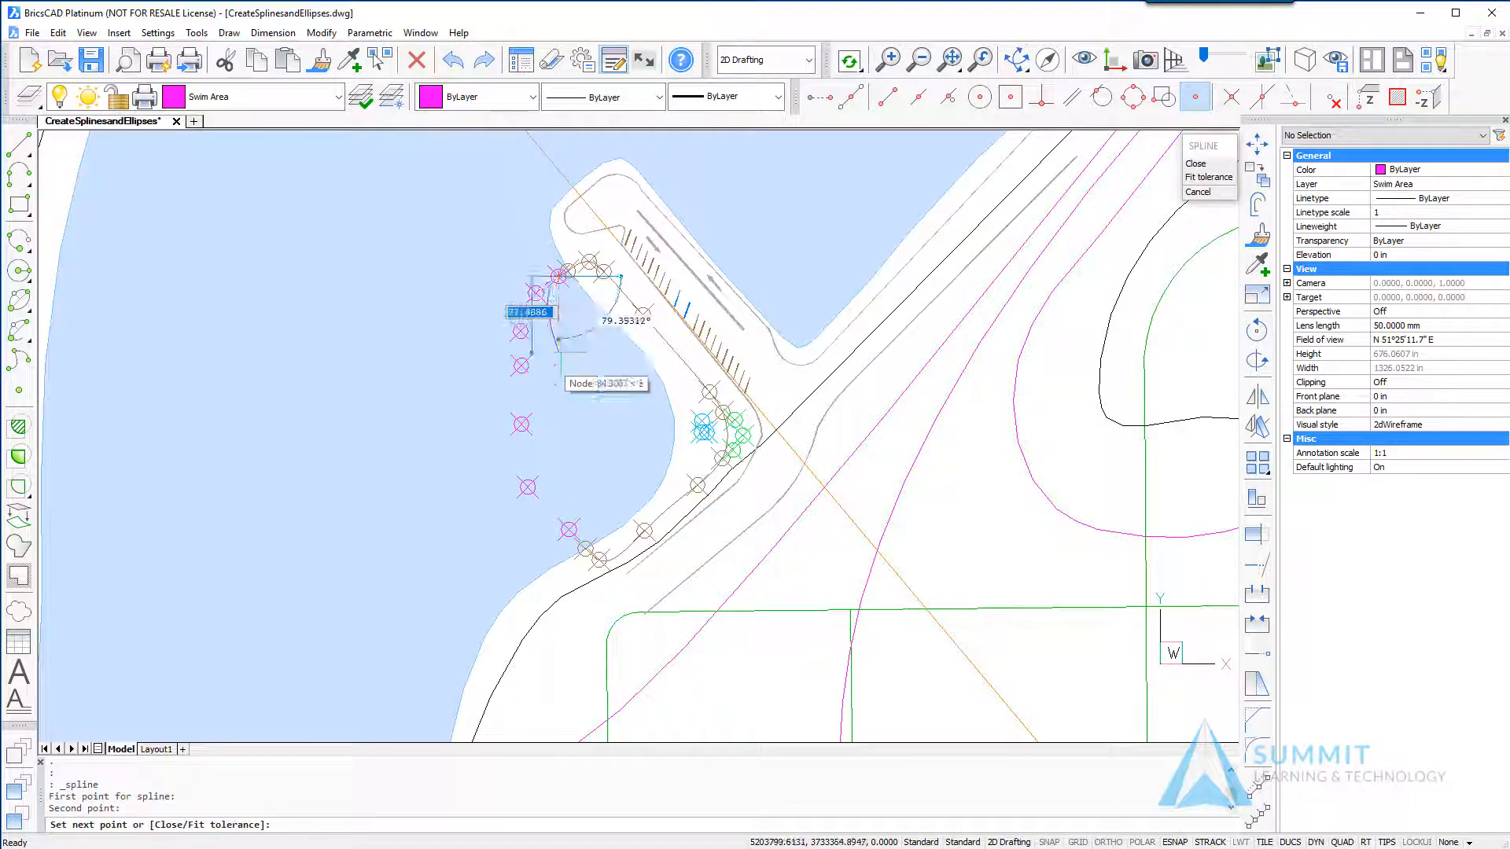
left_click(1211, 177)
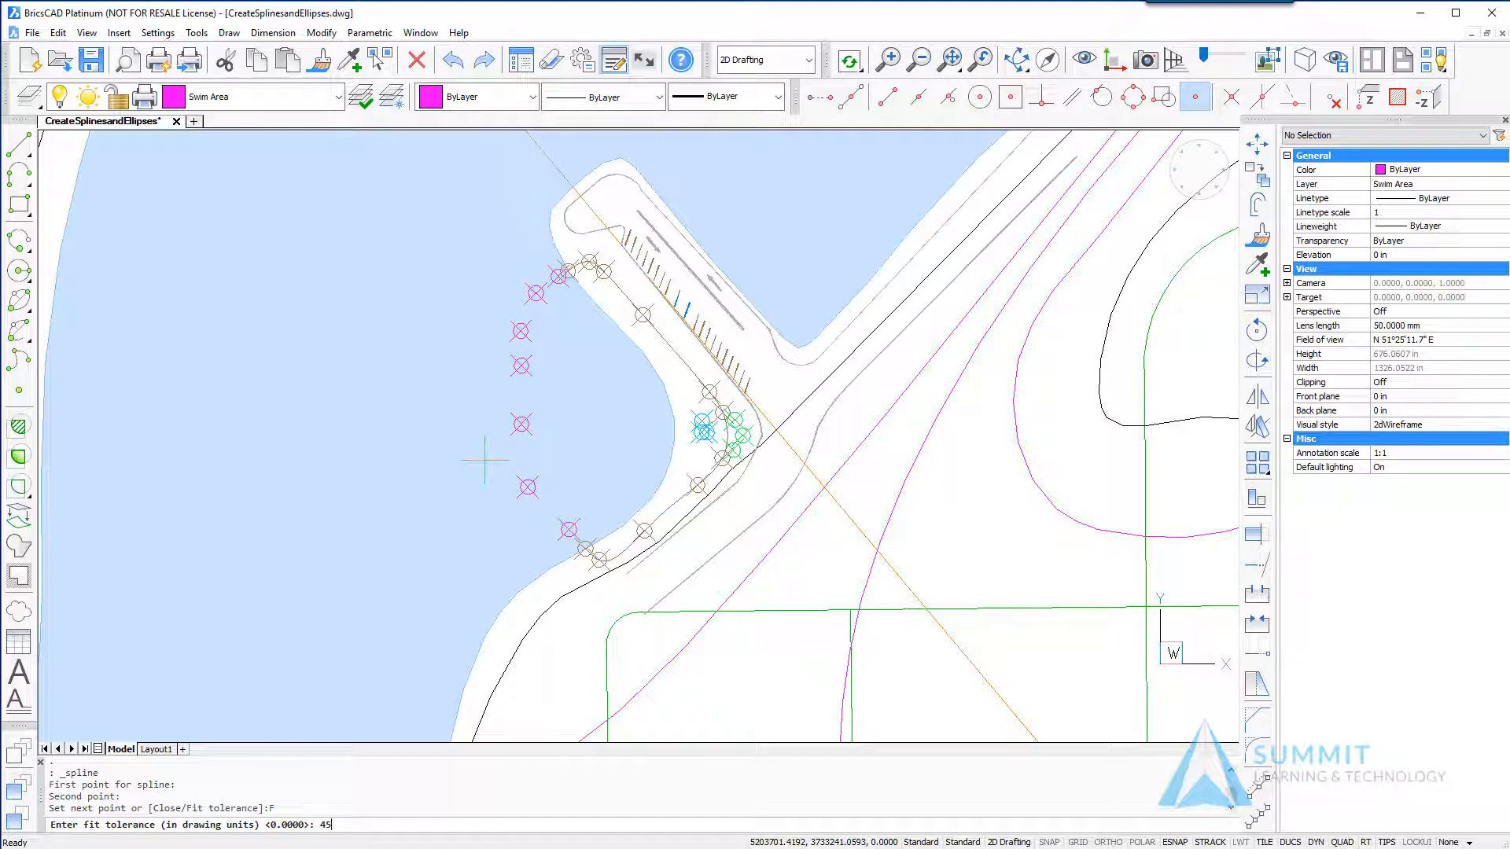
key("Return")
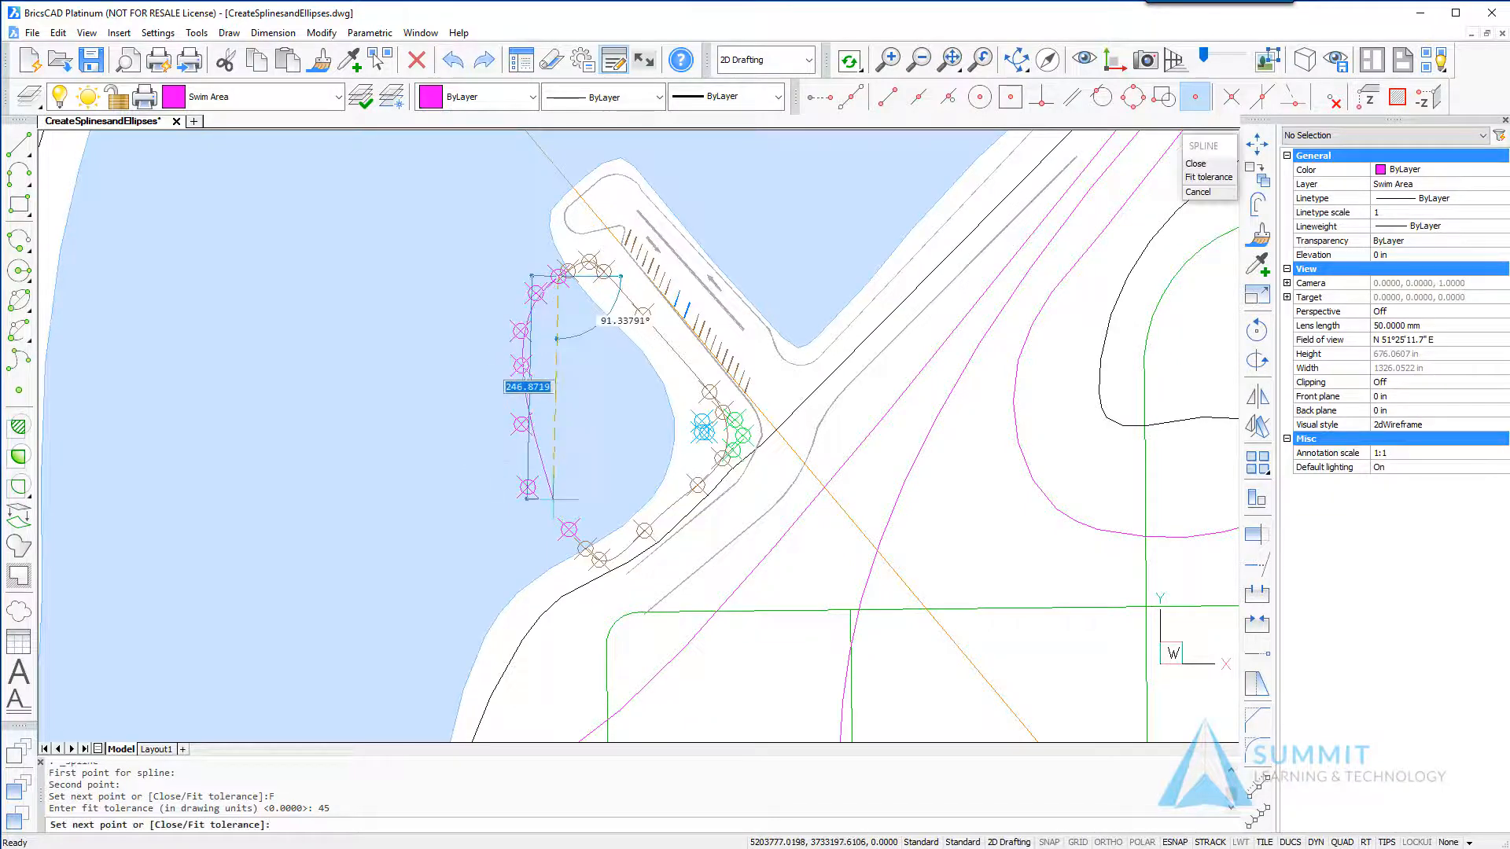
- Continue the swim-area spline through the remaining magenta nodes southward and end it on the brown node at the lower shoreline
left_click(536, 293)
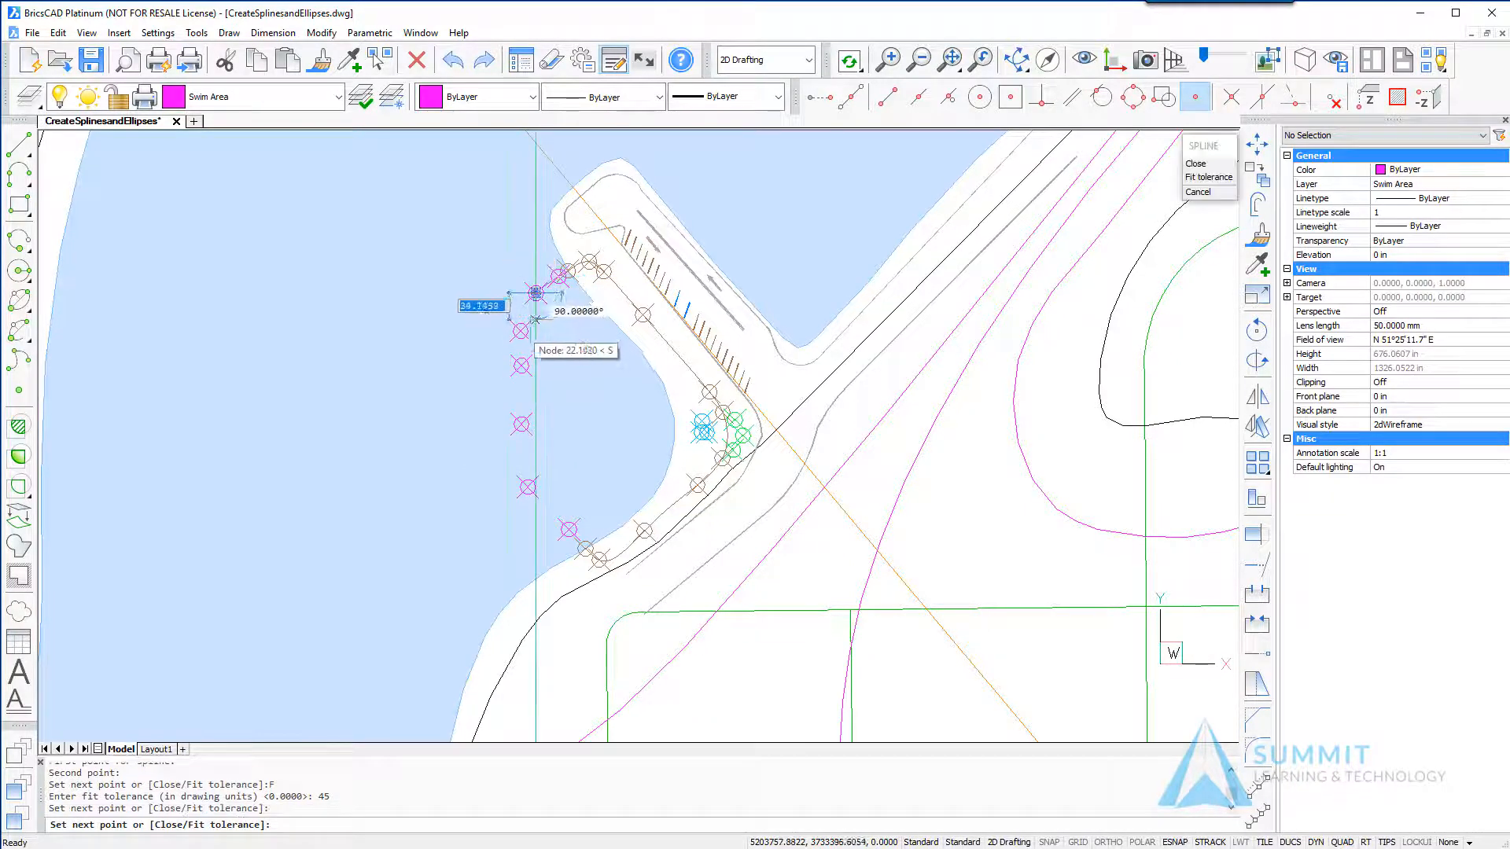
left_click(520, 331)
scroll(508, 359, "up", 2)
scroll(527, 368, "up", 1)
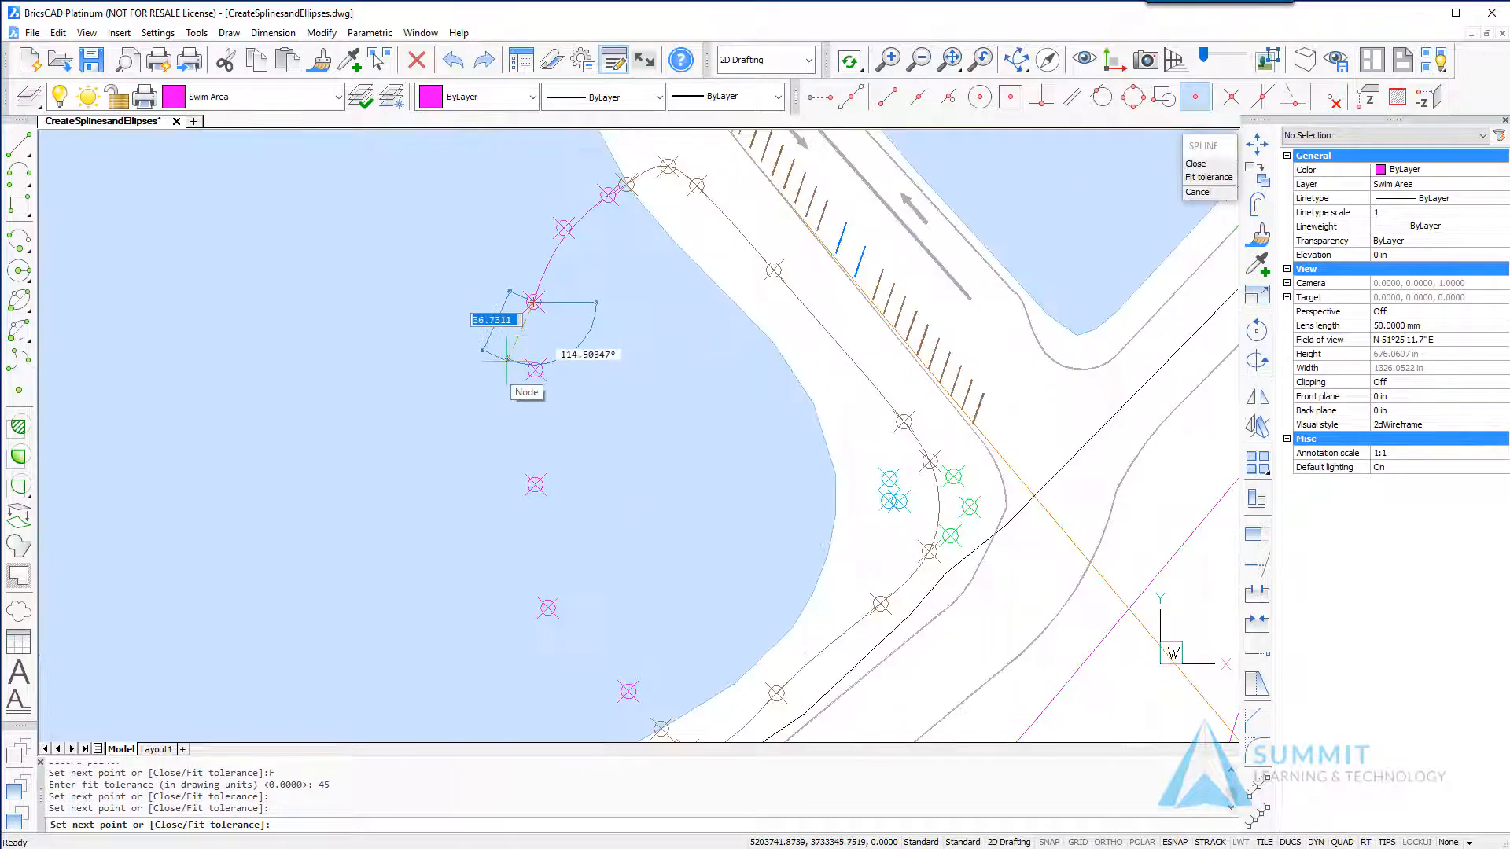
left_click(535, 370)
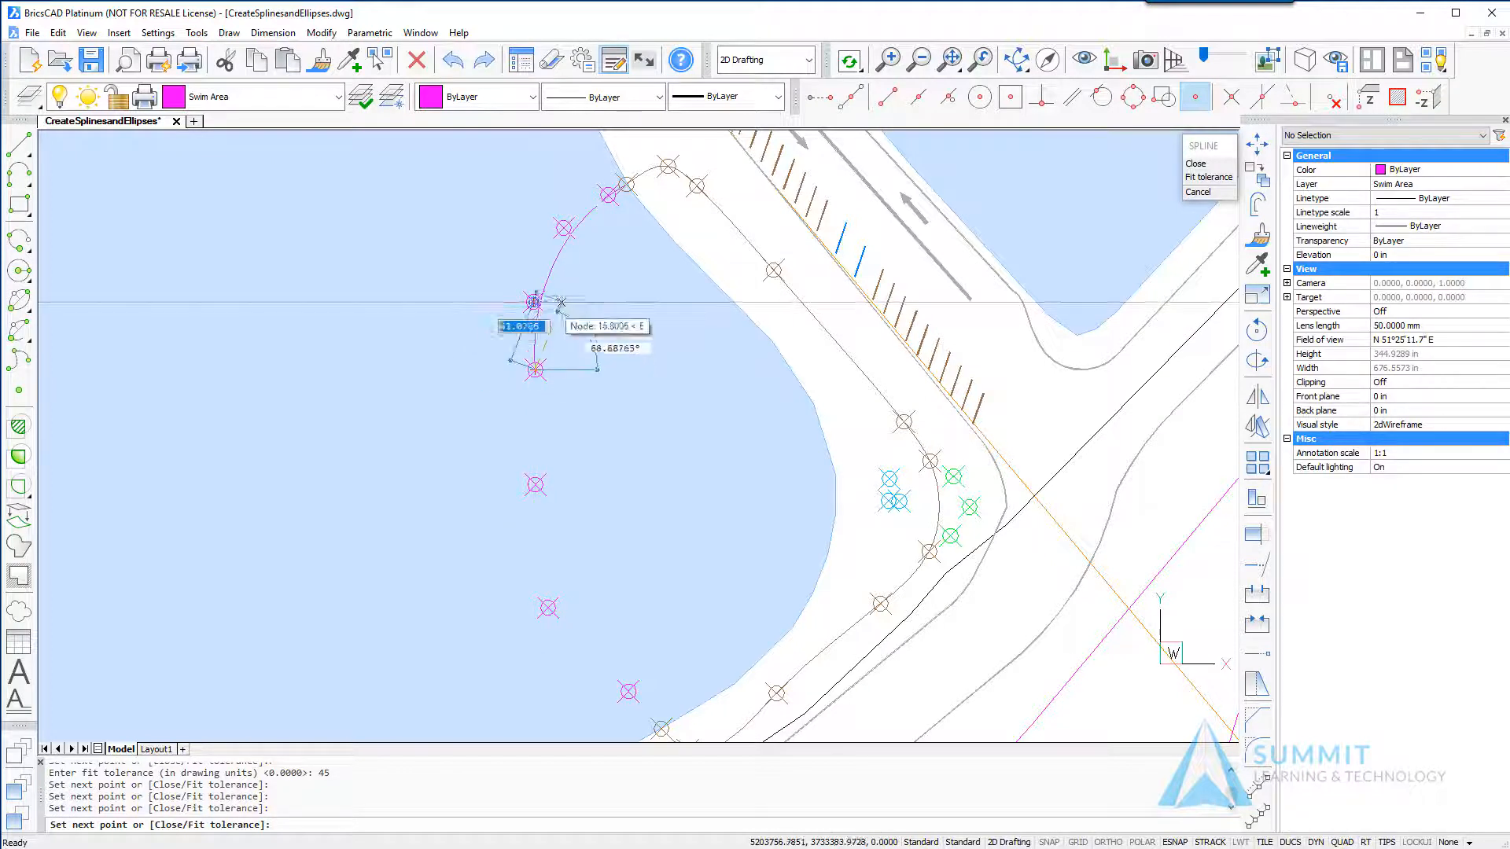
left_click(535, 484)
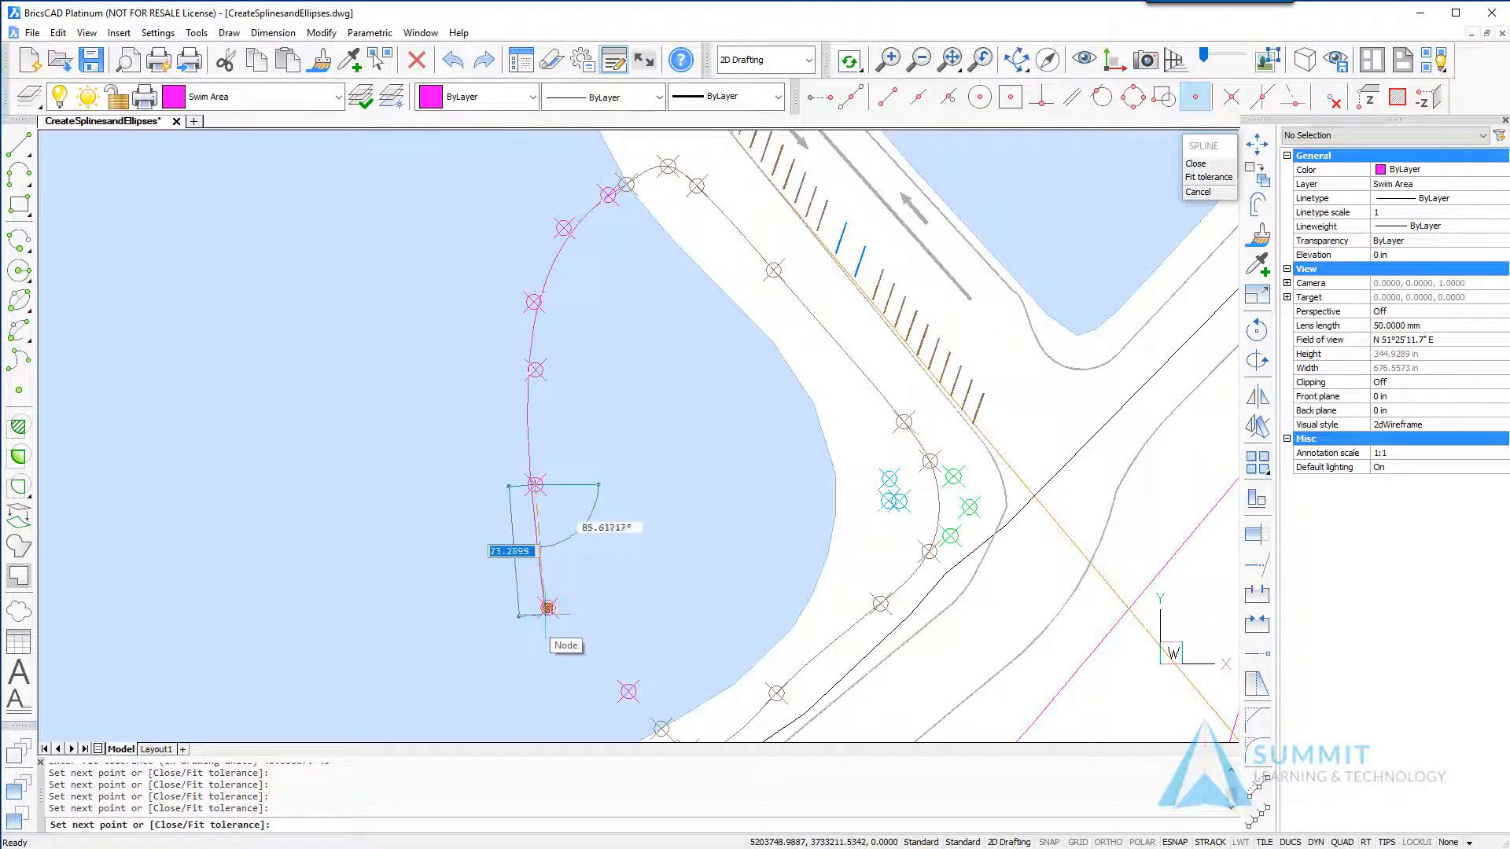
left_click(548, 608)
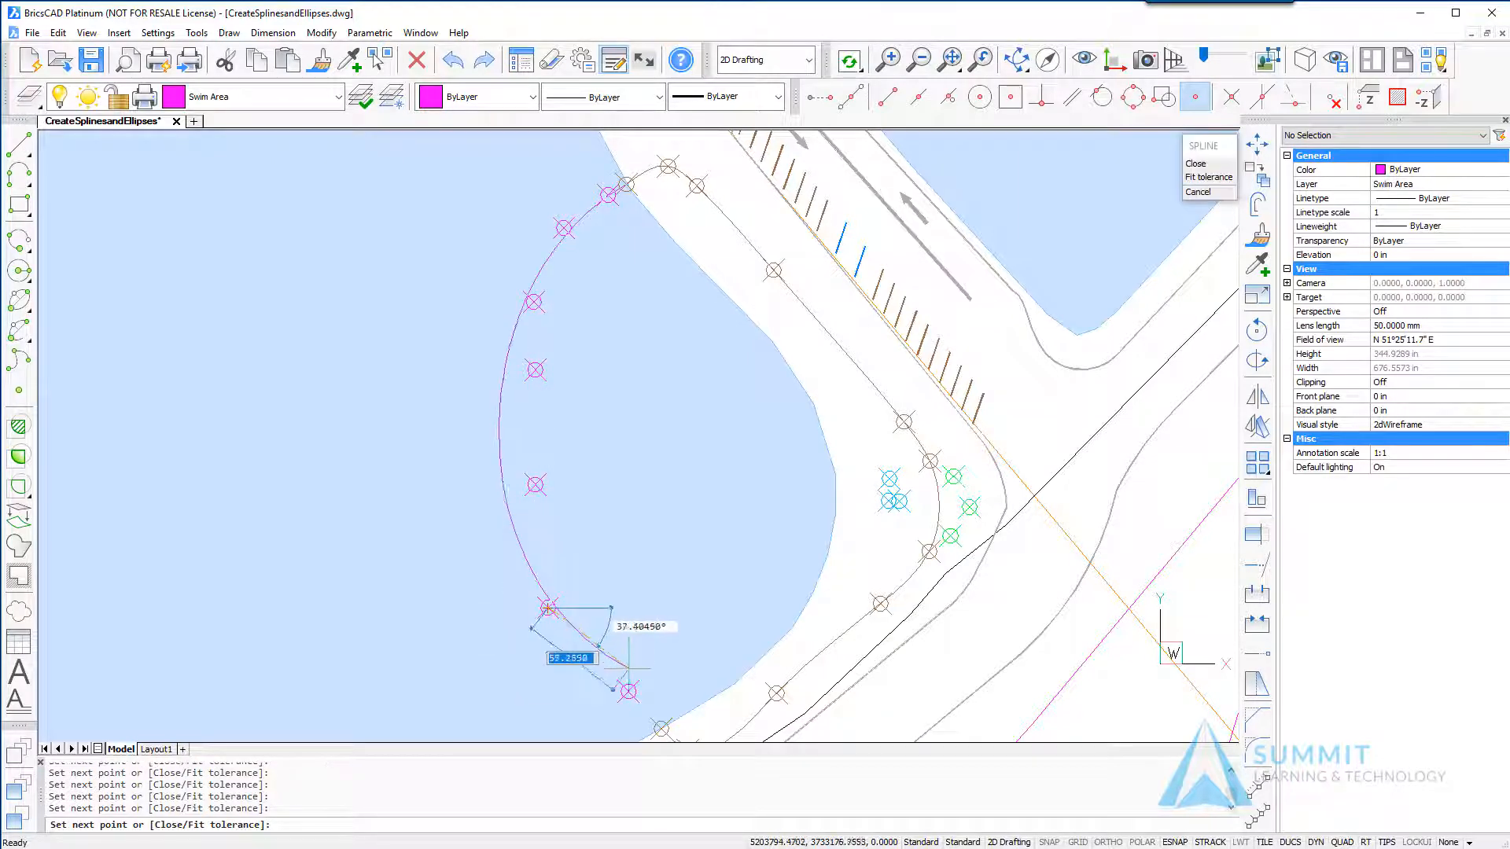
left_click(629, 691)
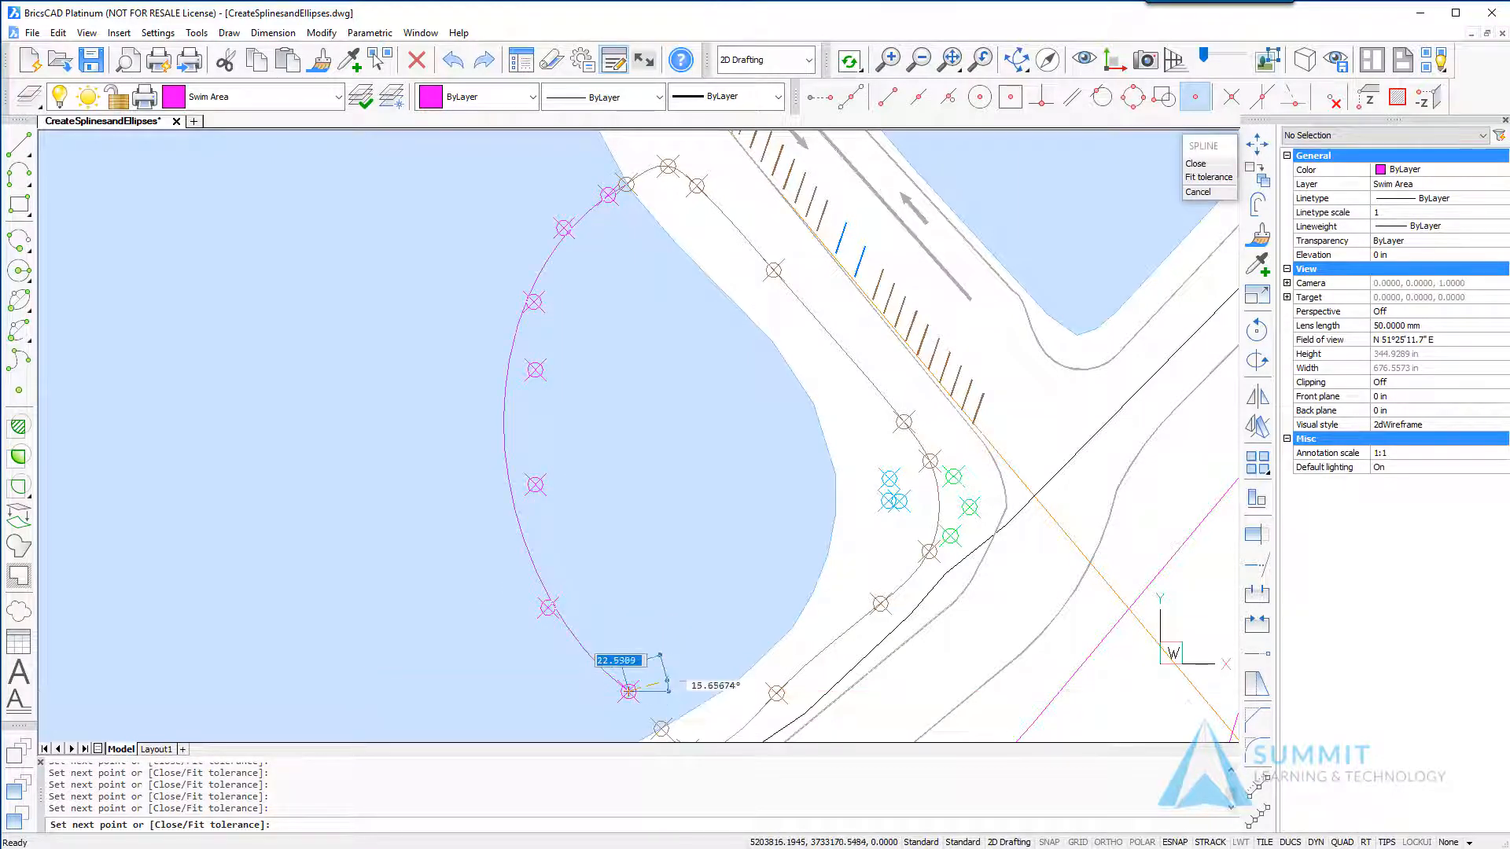
middle_click_drag(659, 691, 633, 618)
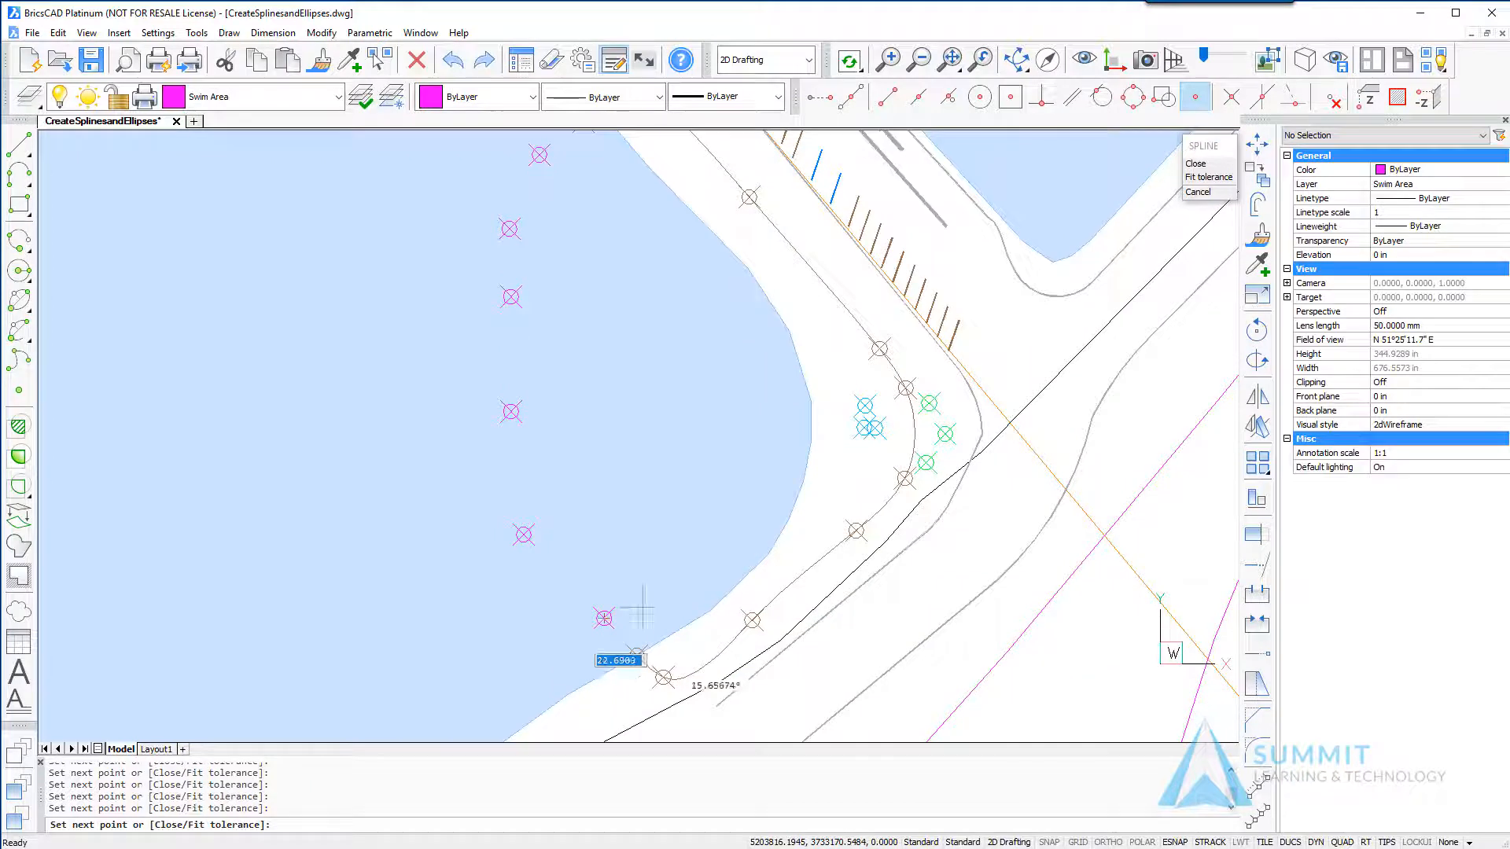
left_click(635, 655)
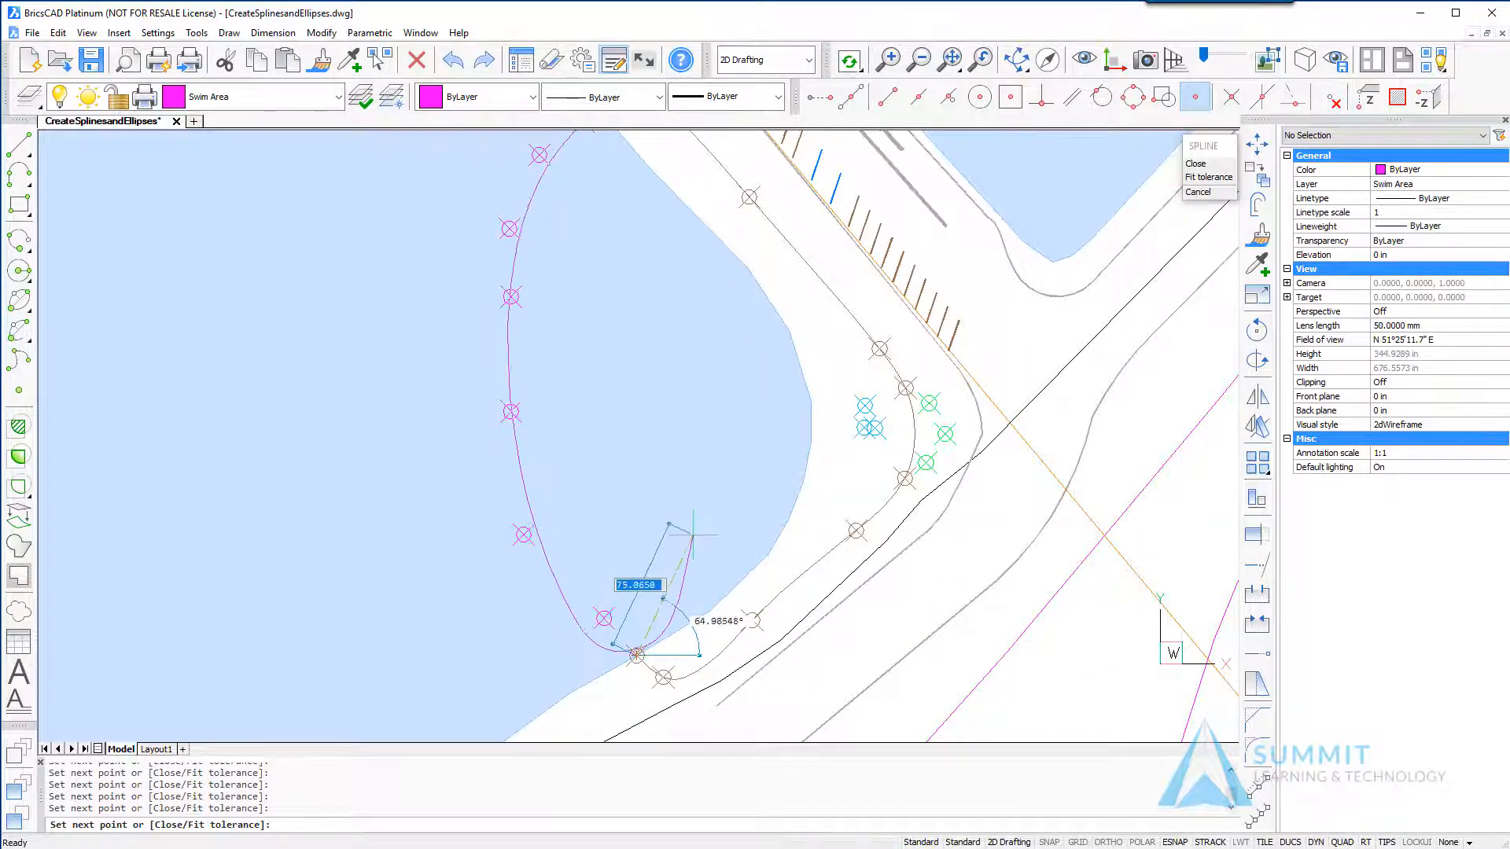
- Finish the swim-area spline, picking the same point in the cove's water northeast of its end node for both start and end tangents
key("Return")
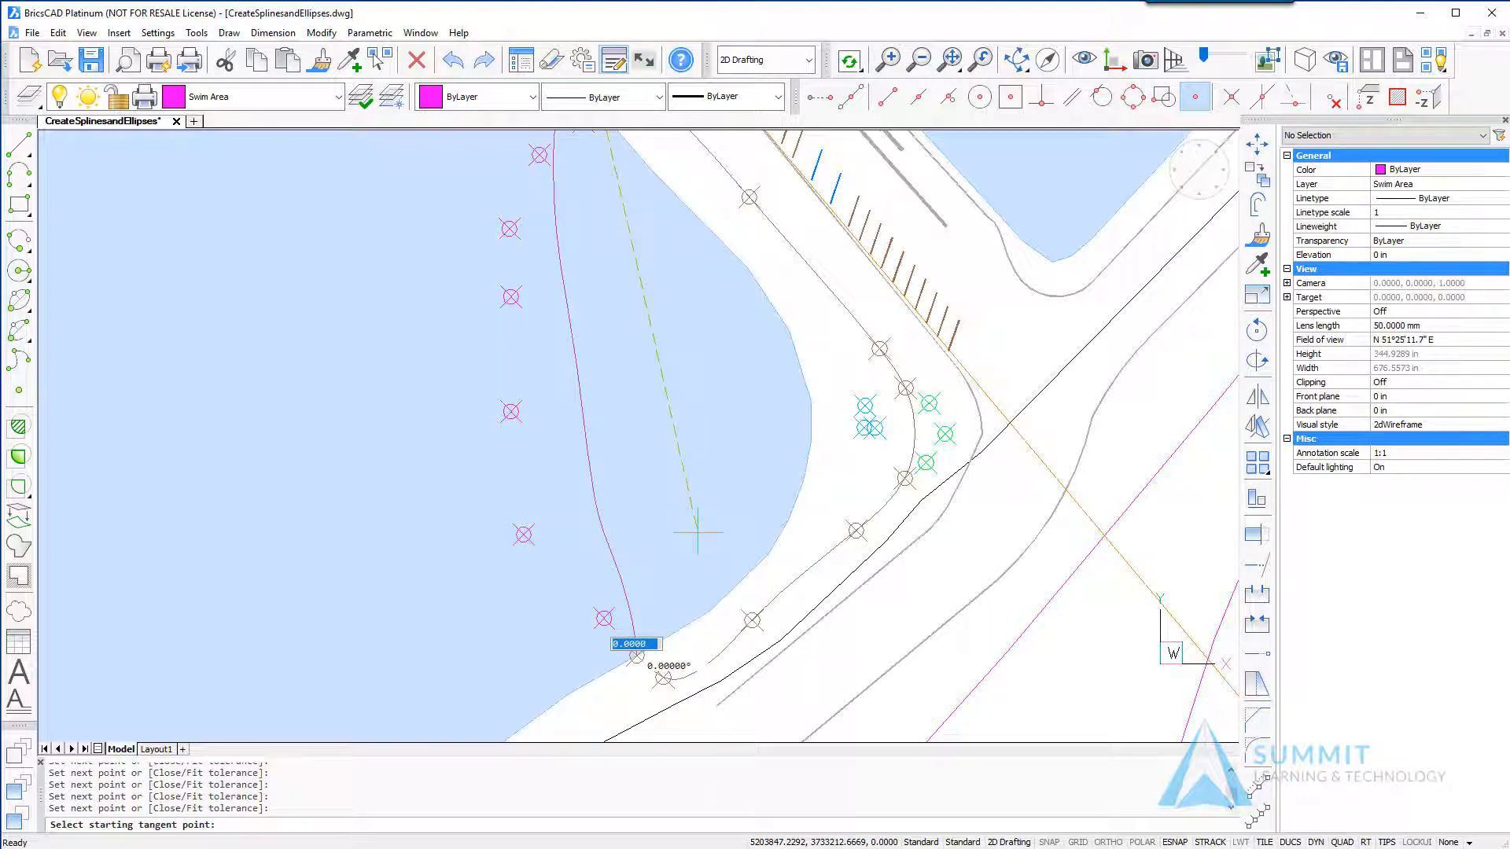
left_click(696, 533)
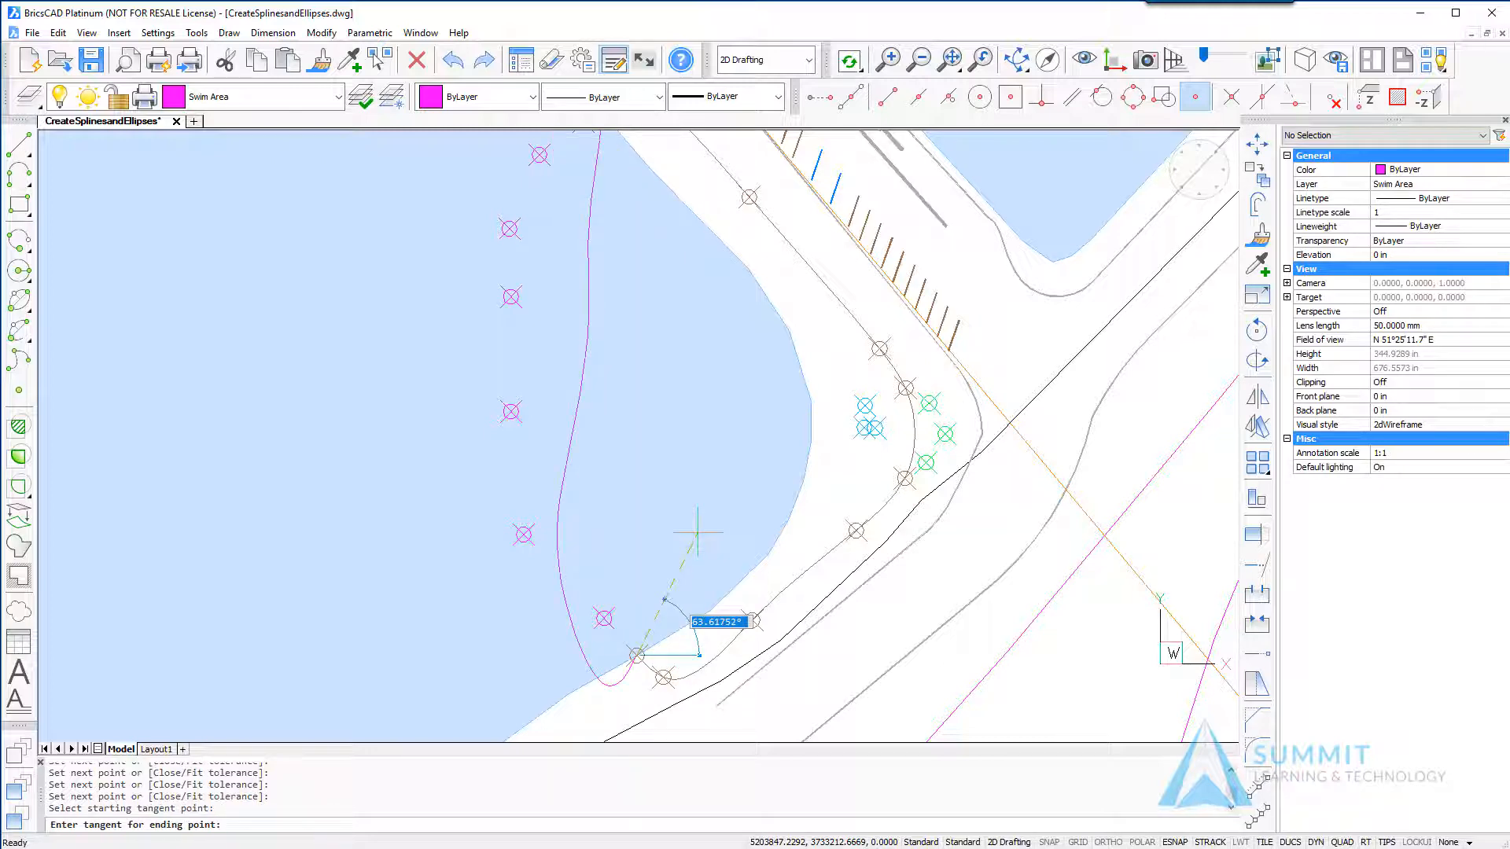
left_click(697, 533)
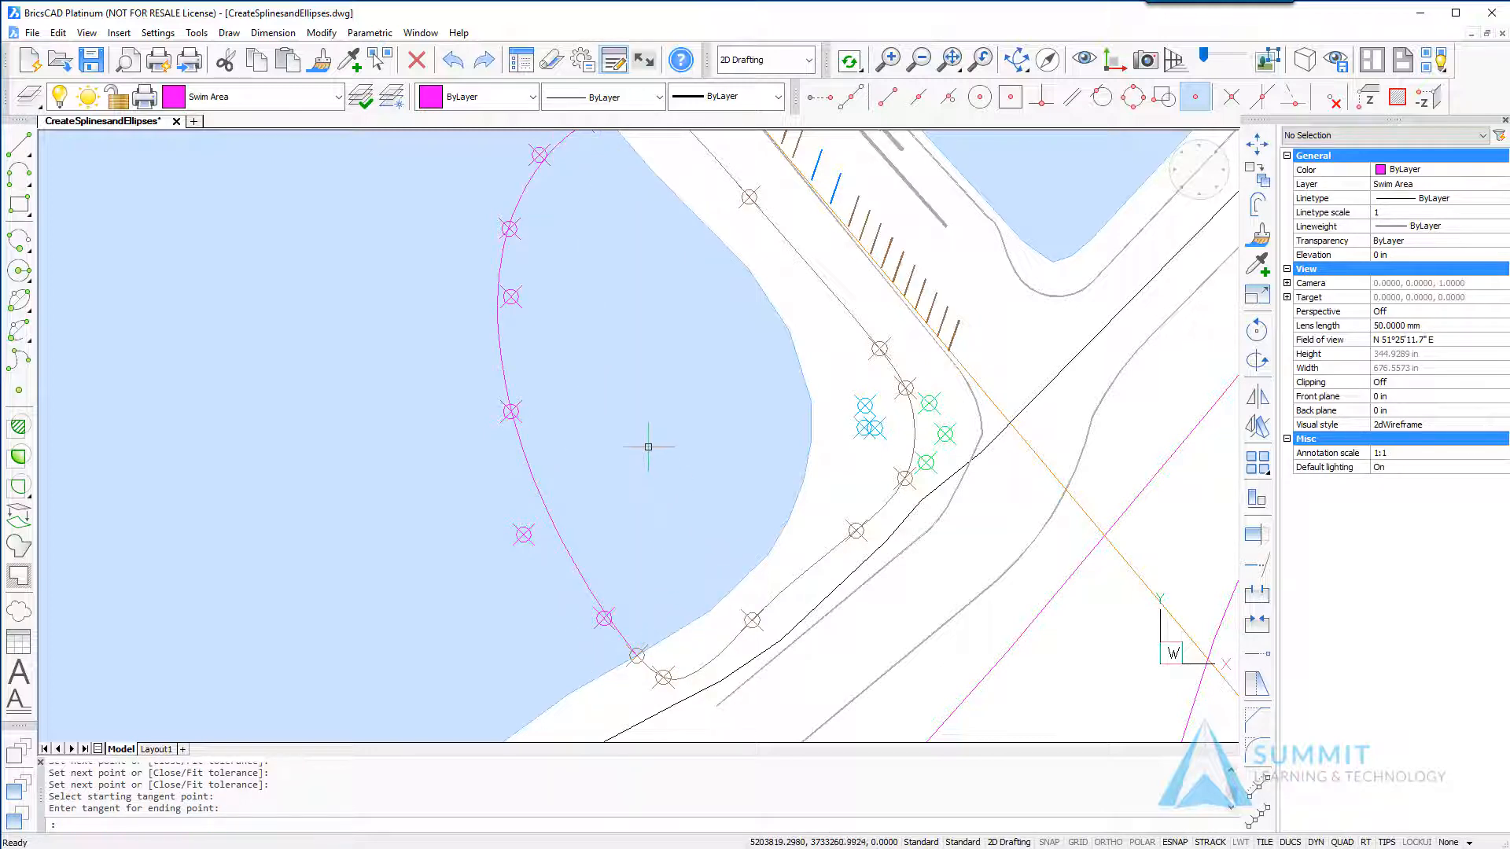
- Make Pavillion the current layer for work around the green nodes east of the cove
scroll(647, 458, "up", 1)
scroll(647, 458, "down", 2)
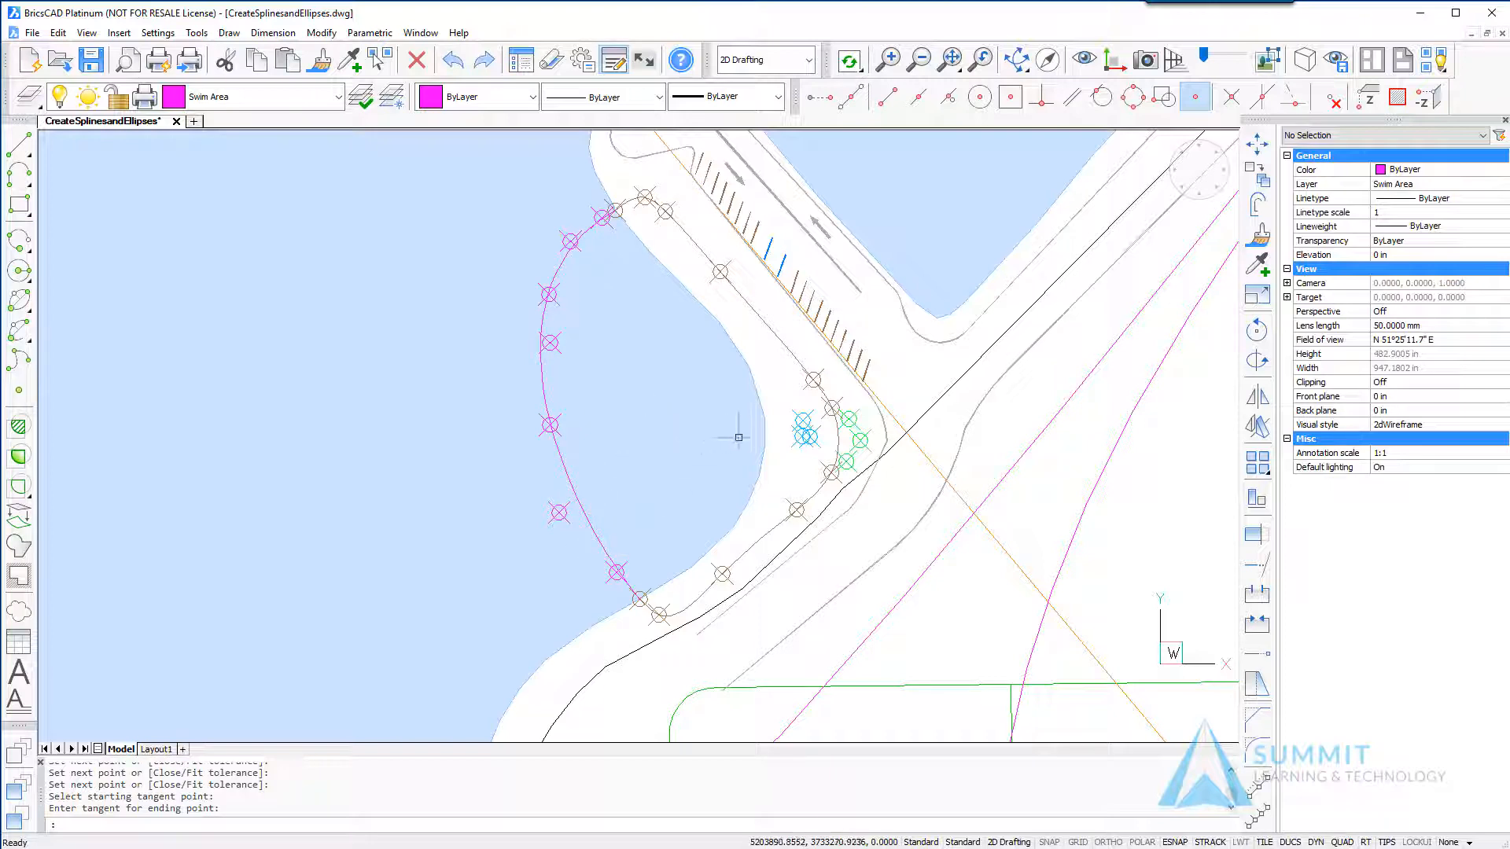
scroll(739, 434, "up", 2)
scroll(676, 445, "up", 2)
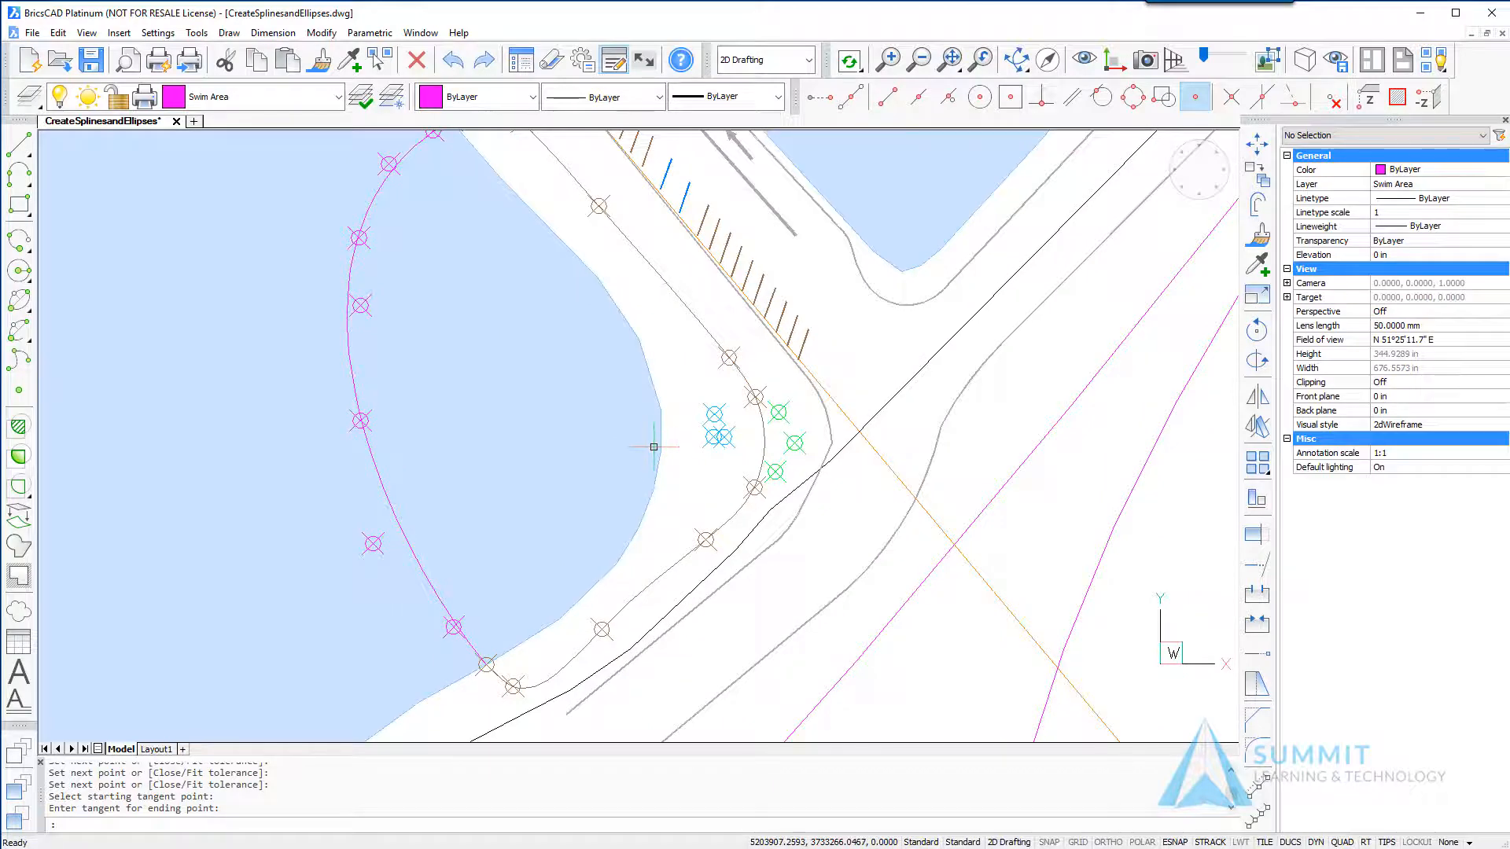
scroll(663, 454, "up", 2)
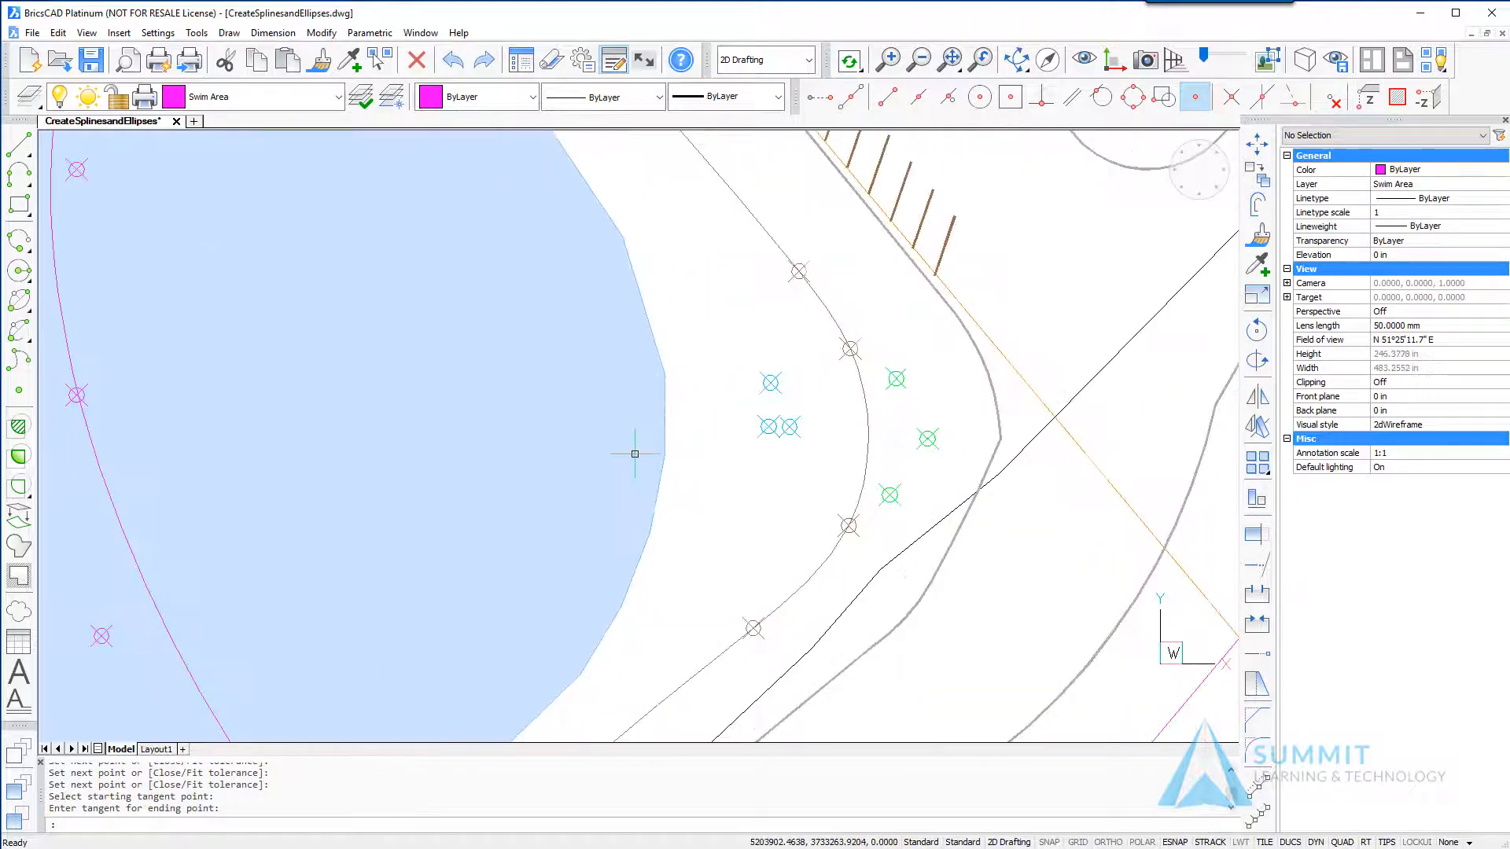
left_click(340, 97)
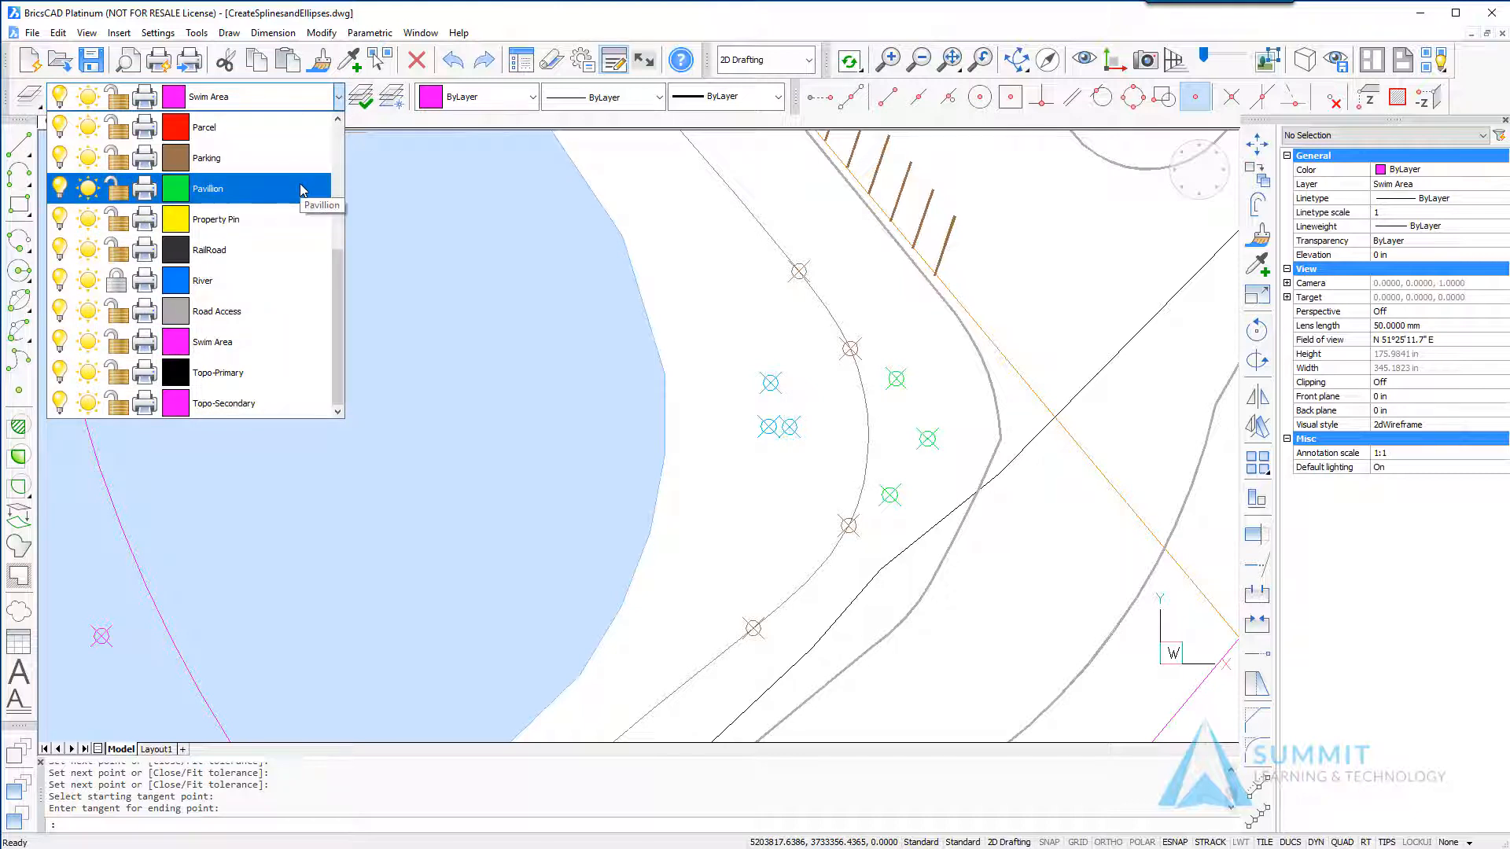
left_click(301, 190)
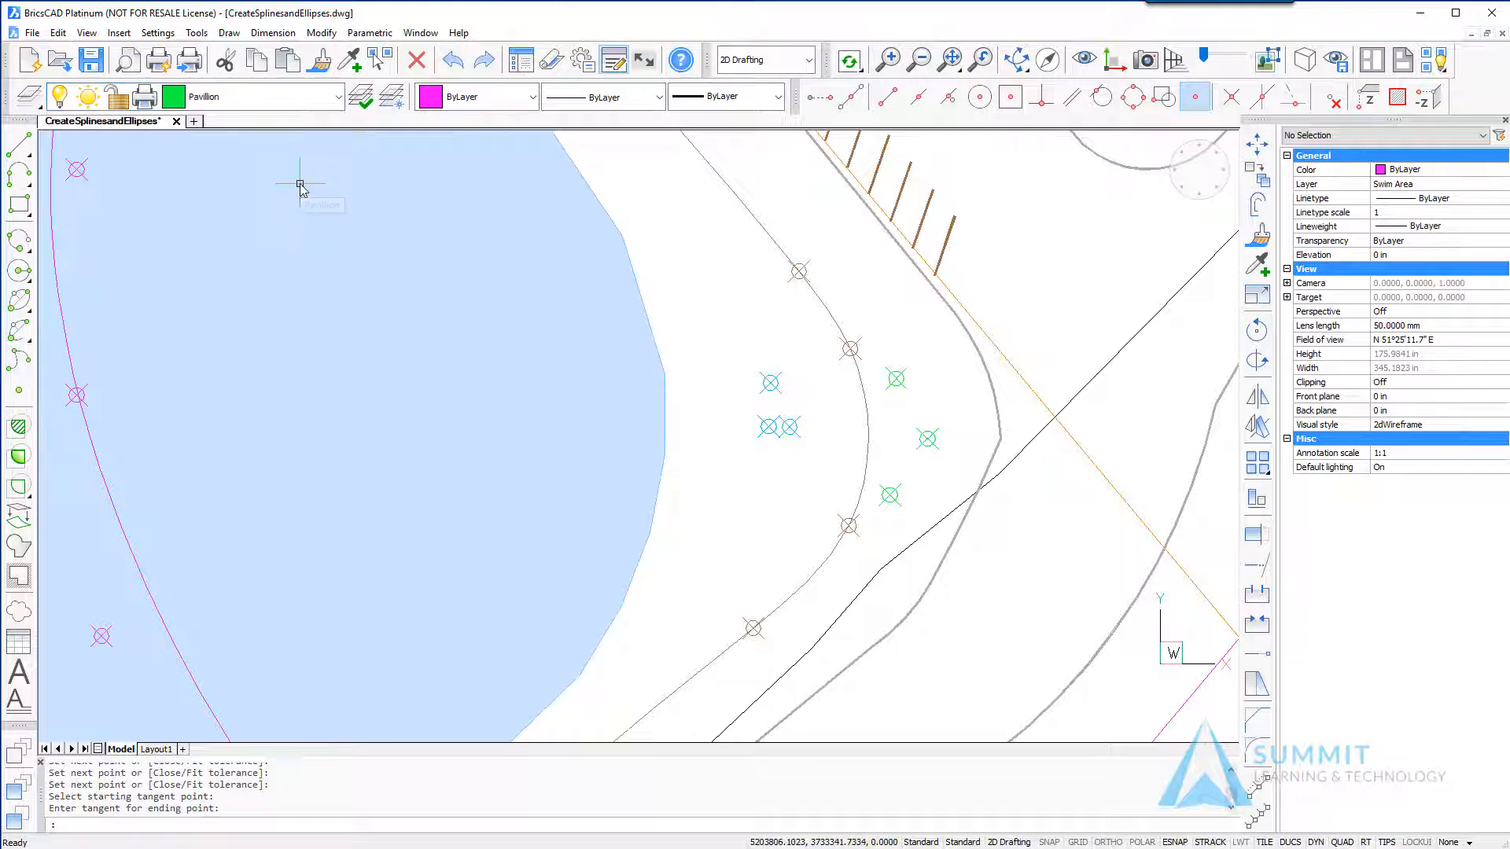
- Draw an ellipse with its first axis from the lower to the upper green node and its other axis at the east green node
left_click(24, 311)
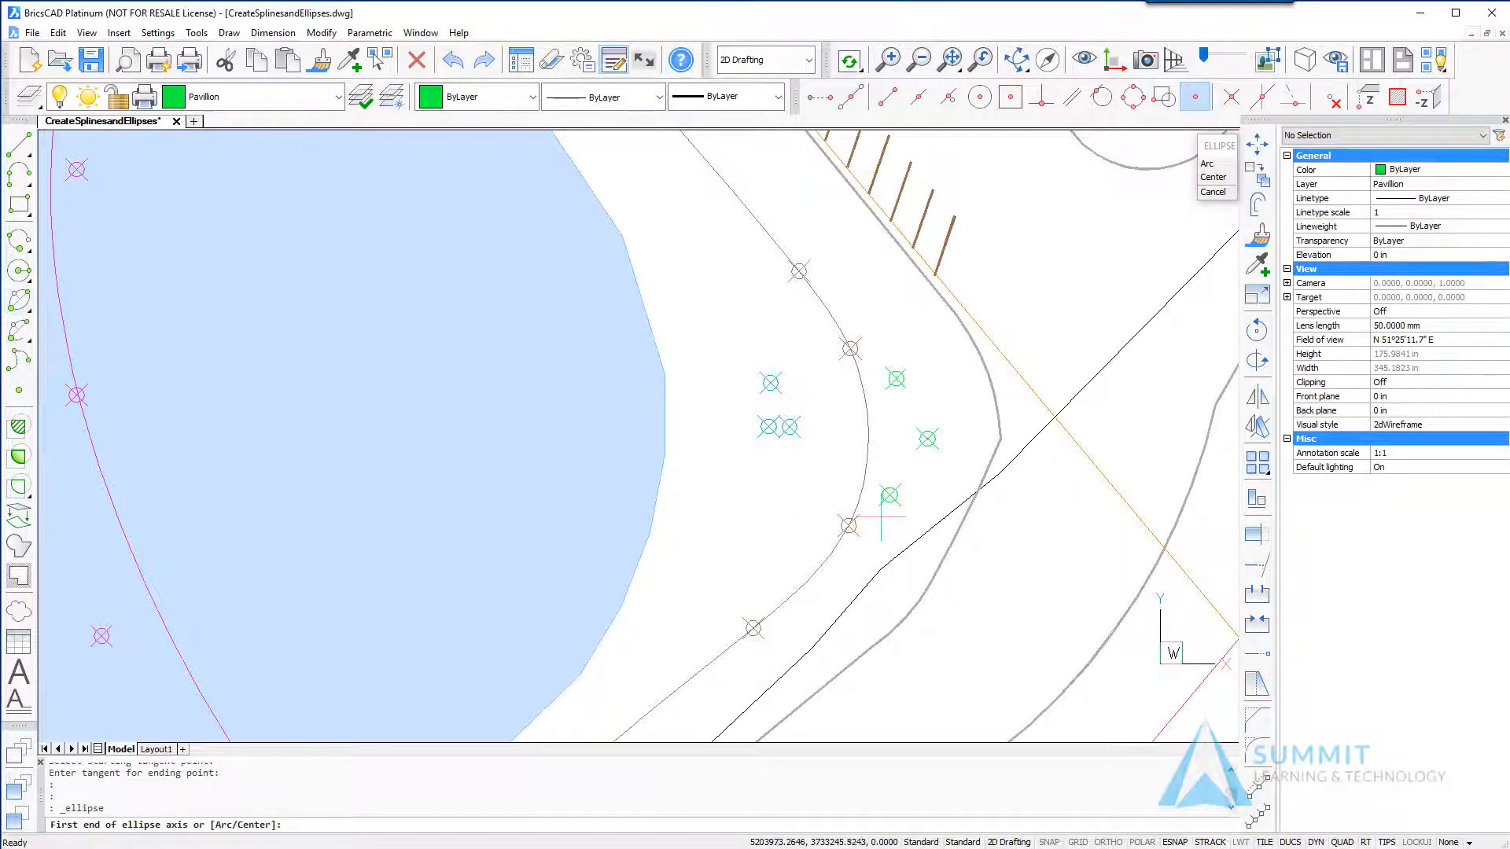
left_click(889, 495)
left_click(897, 378)
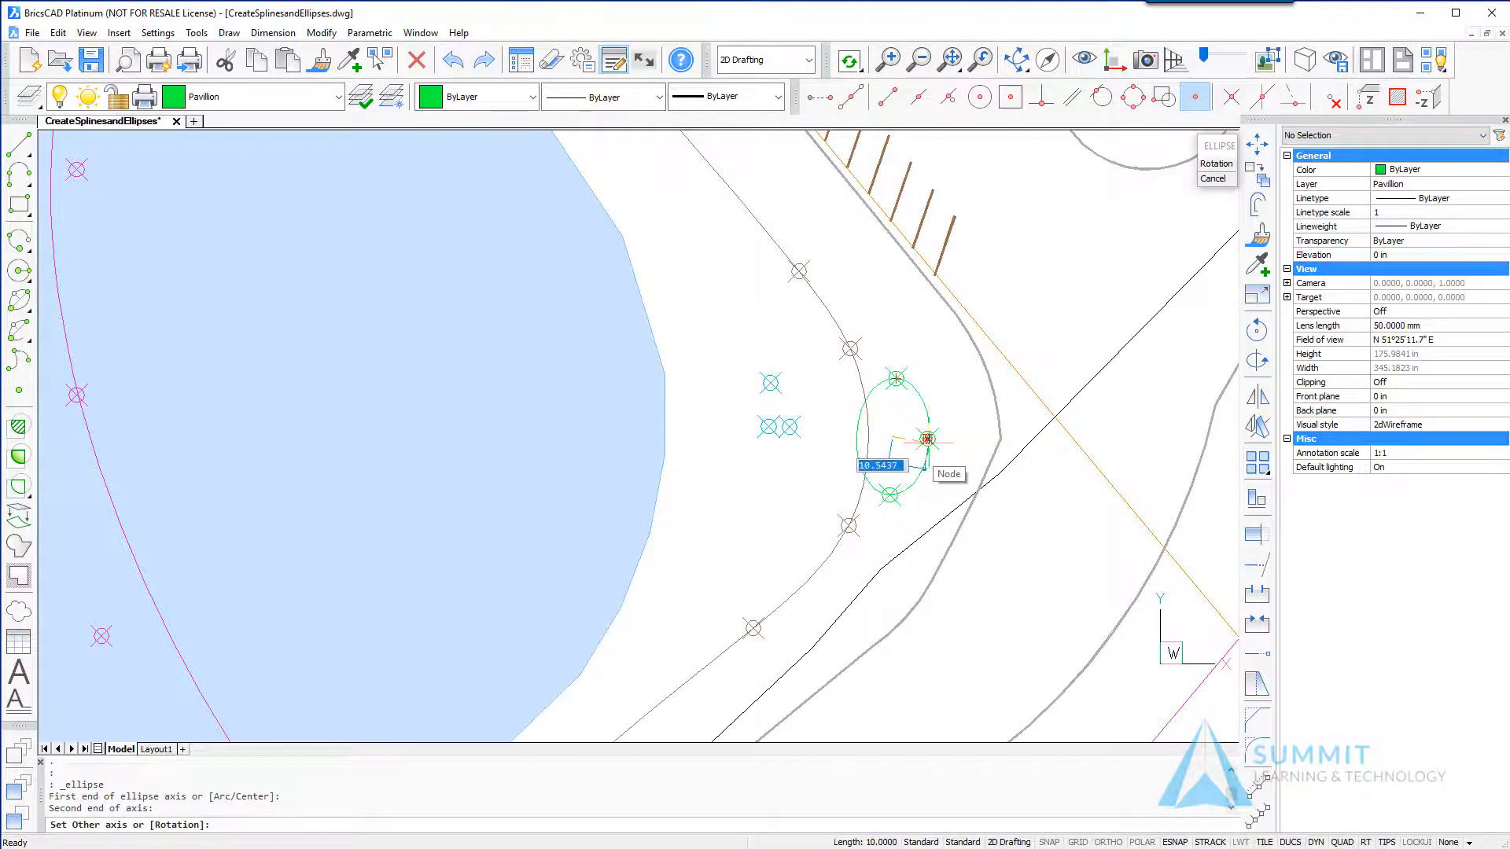
left_click(927, 439)
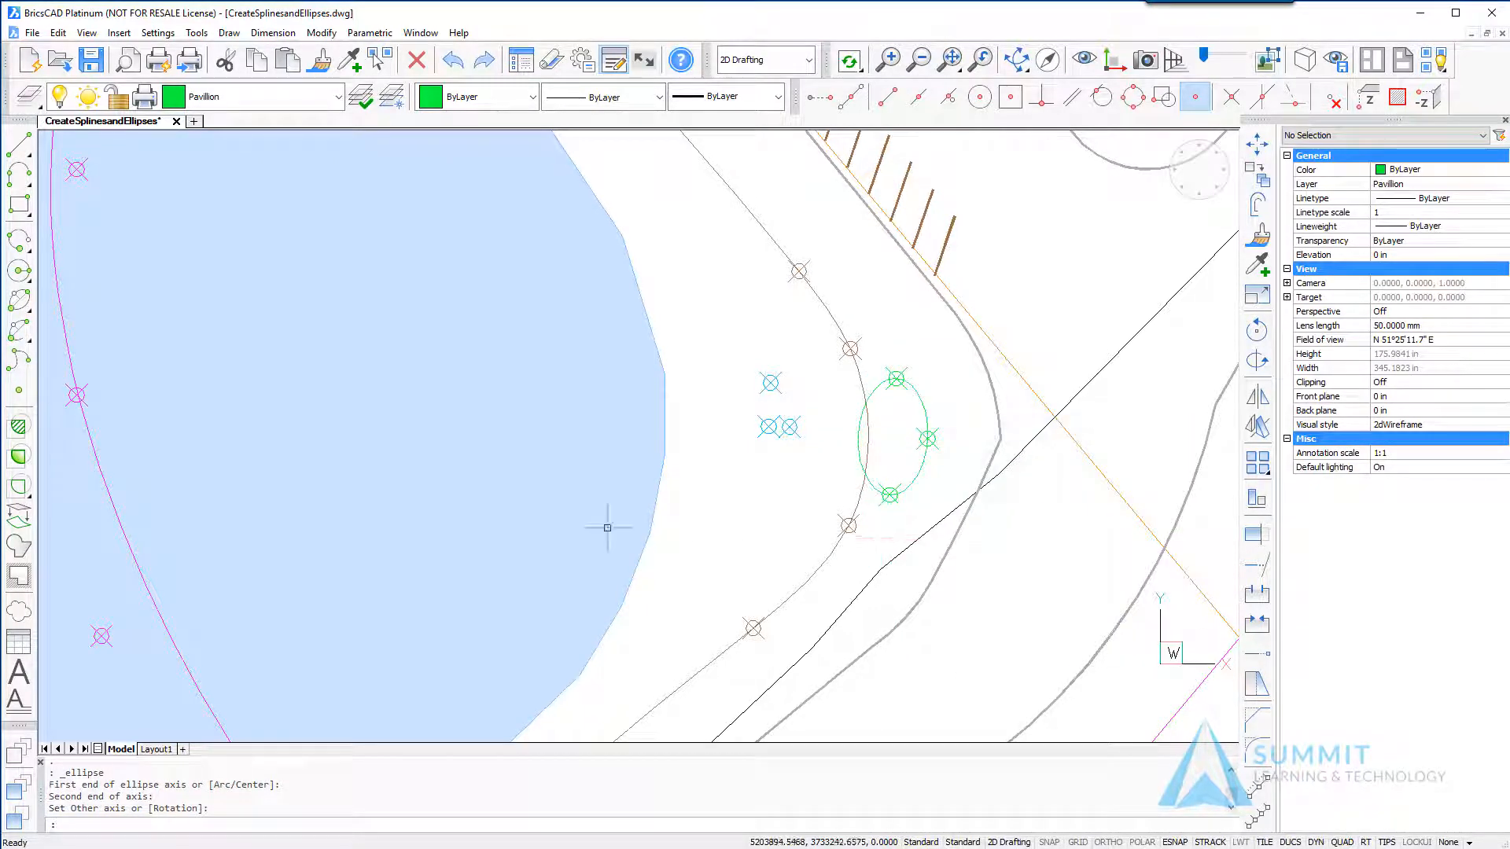
- On the Fountain layer, draw an ellipse centered on the west cyan node, with axis endpoints at the upper and east cyan nodes
left_click(286, 103)
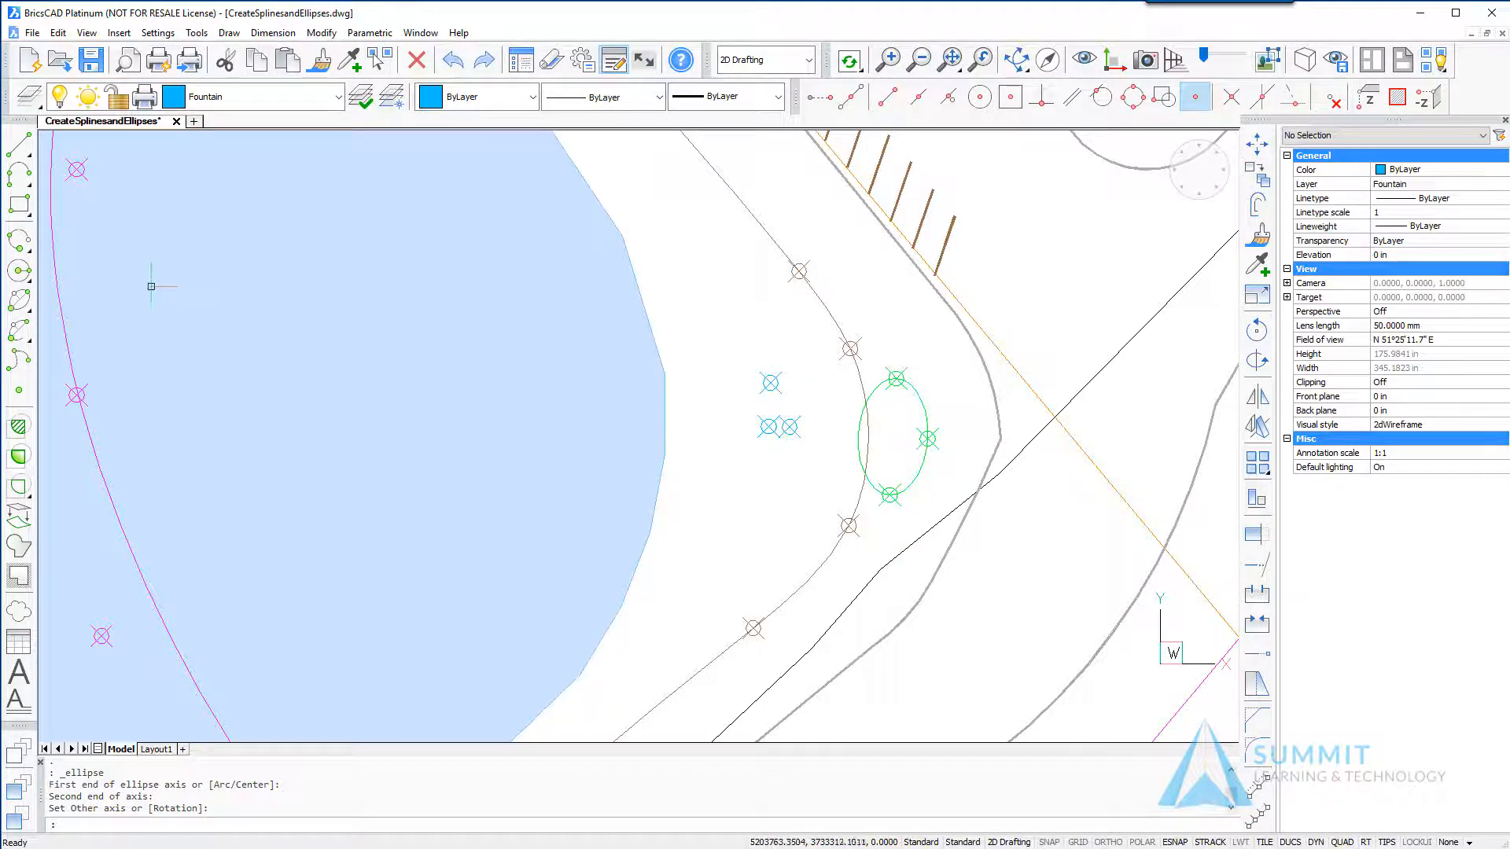
left_click(21, 303)
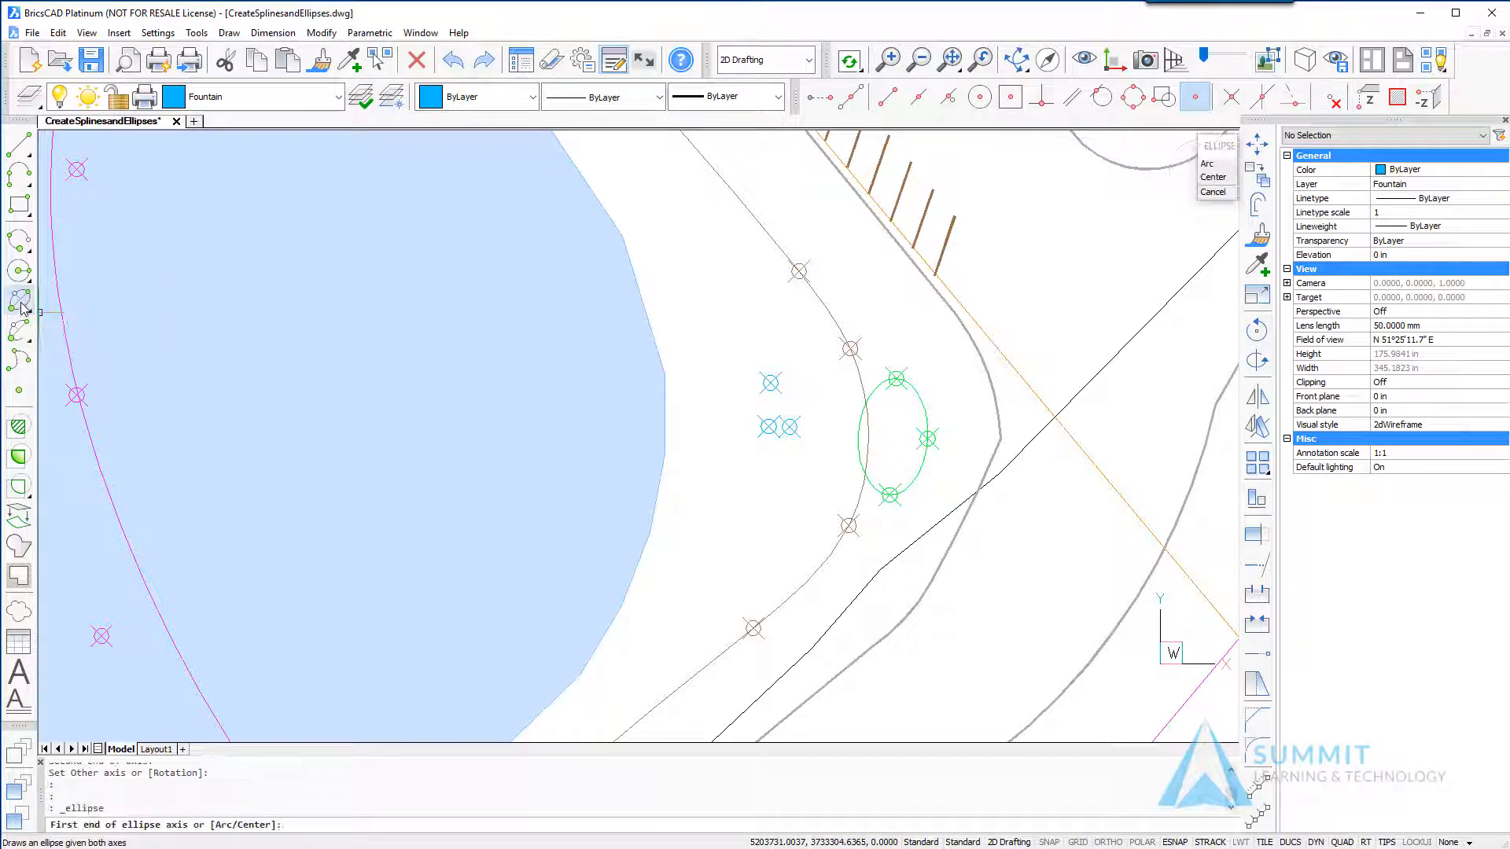
left_click(1226, 181)
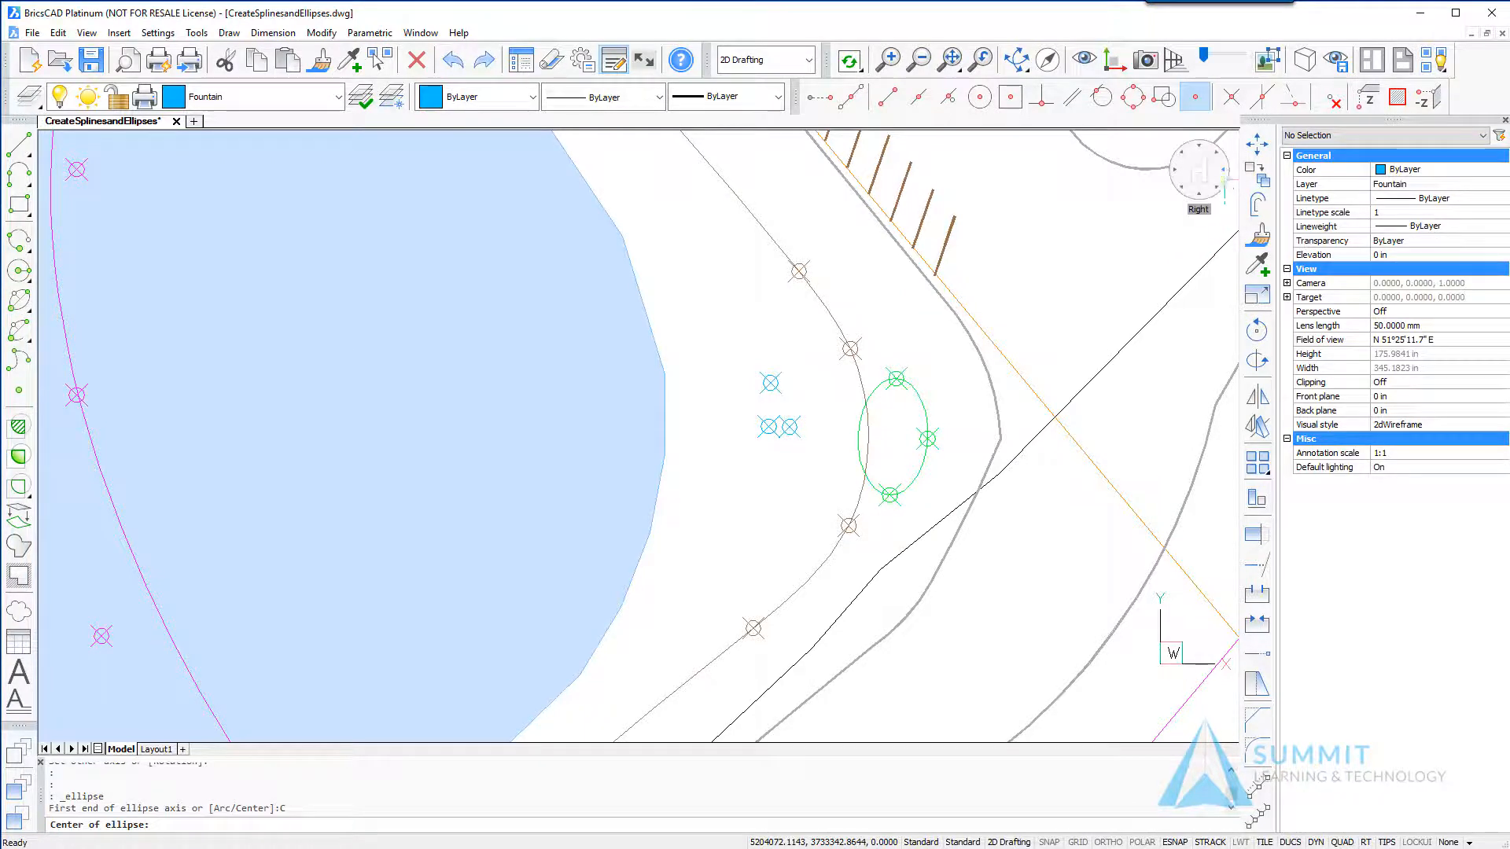
left_click(769, 429)
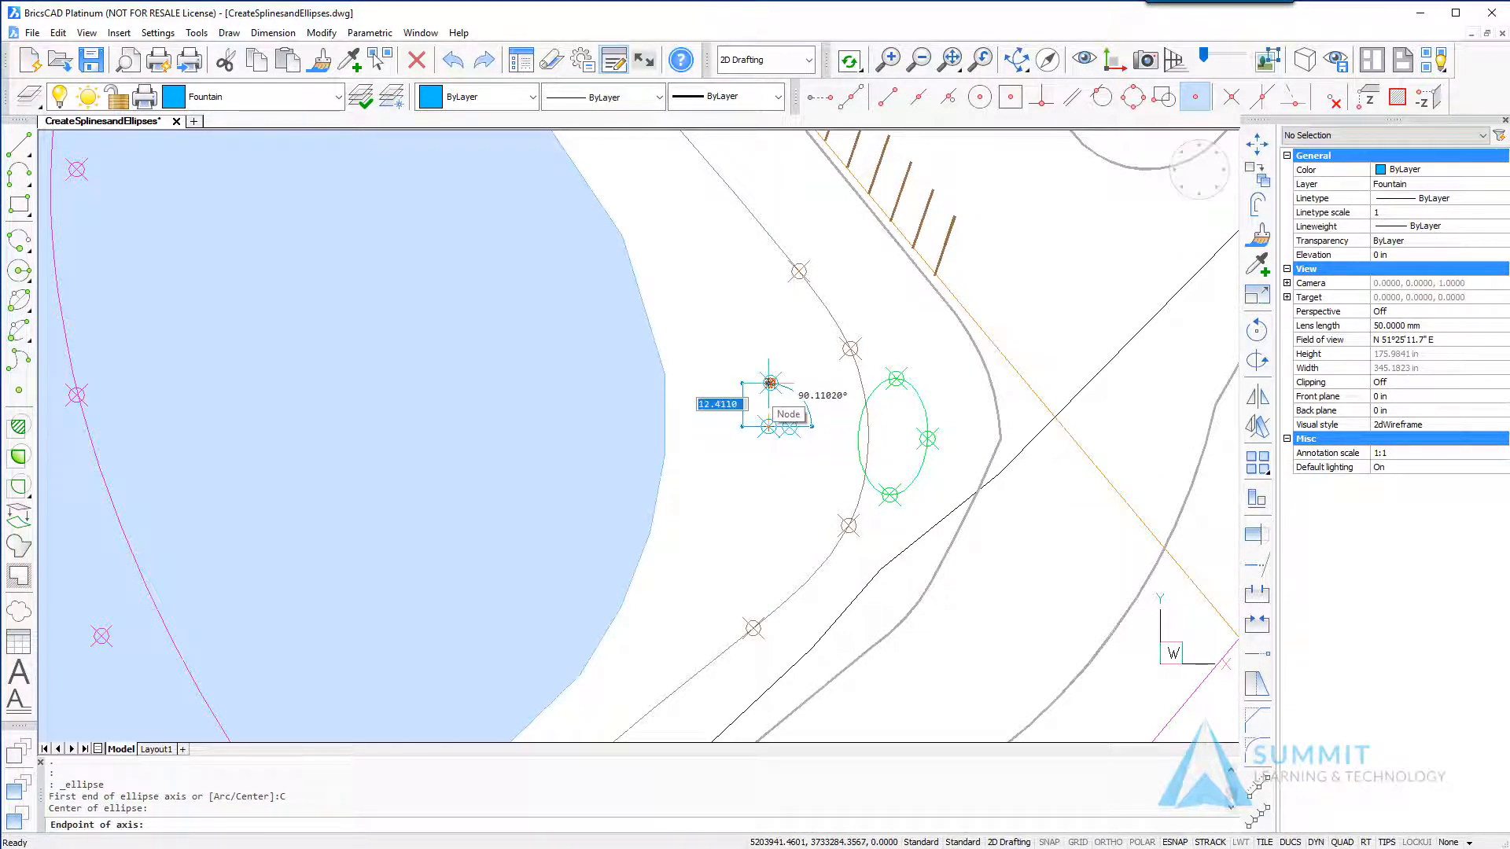
left_click(770, 383)
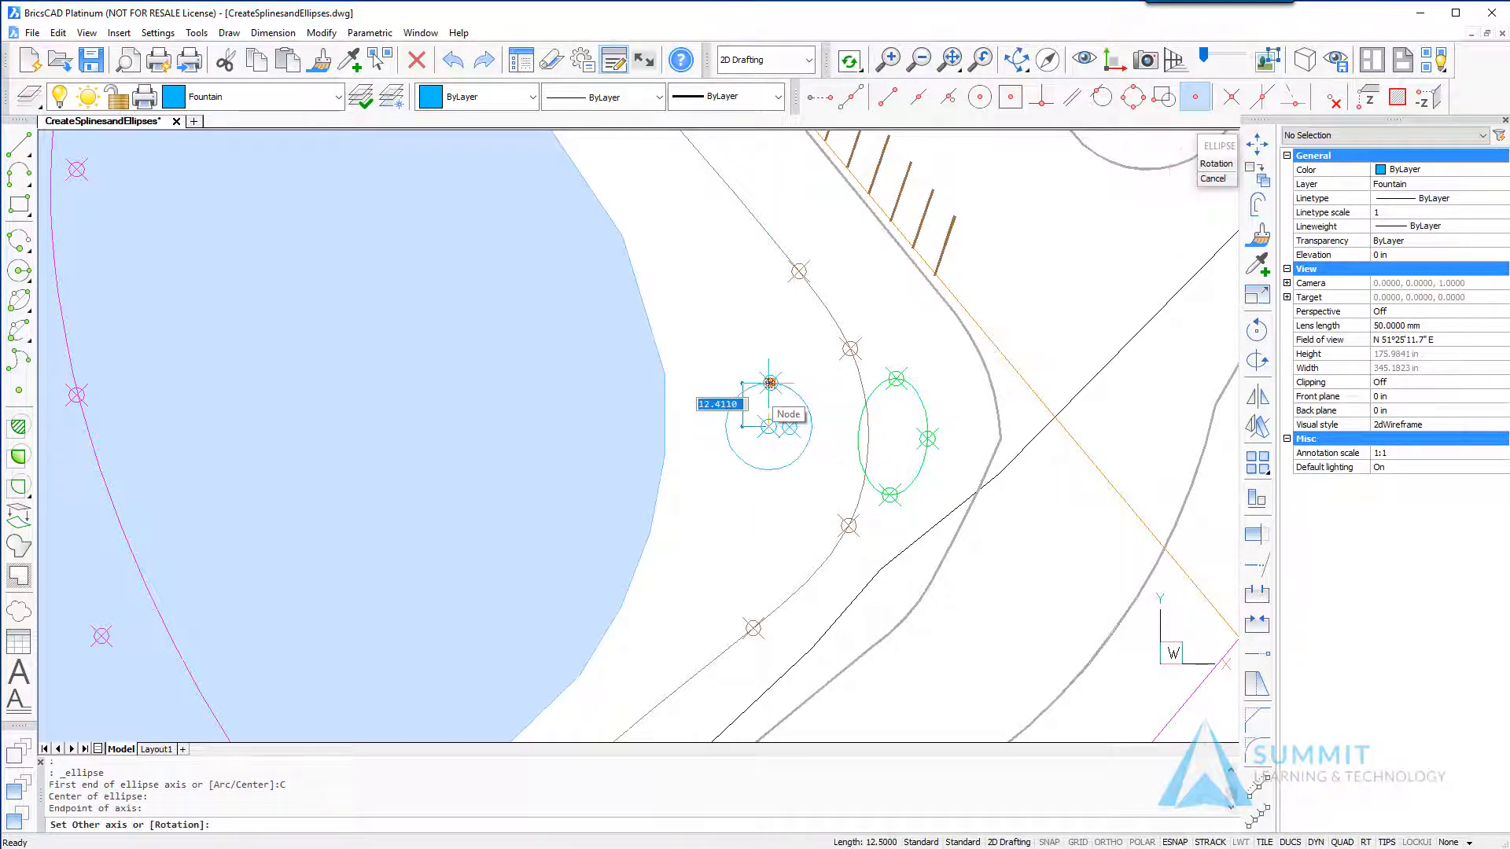
left_click(790, 427)
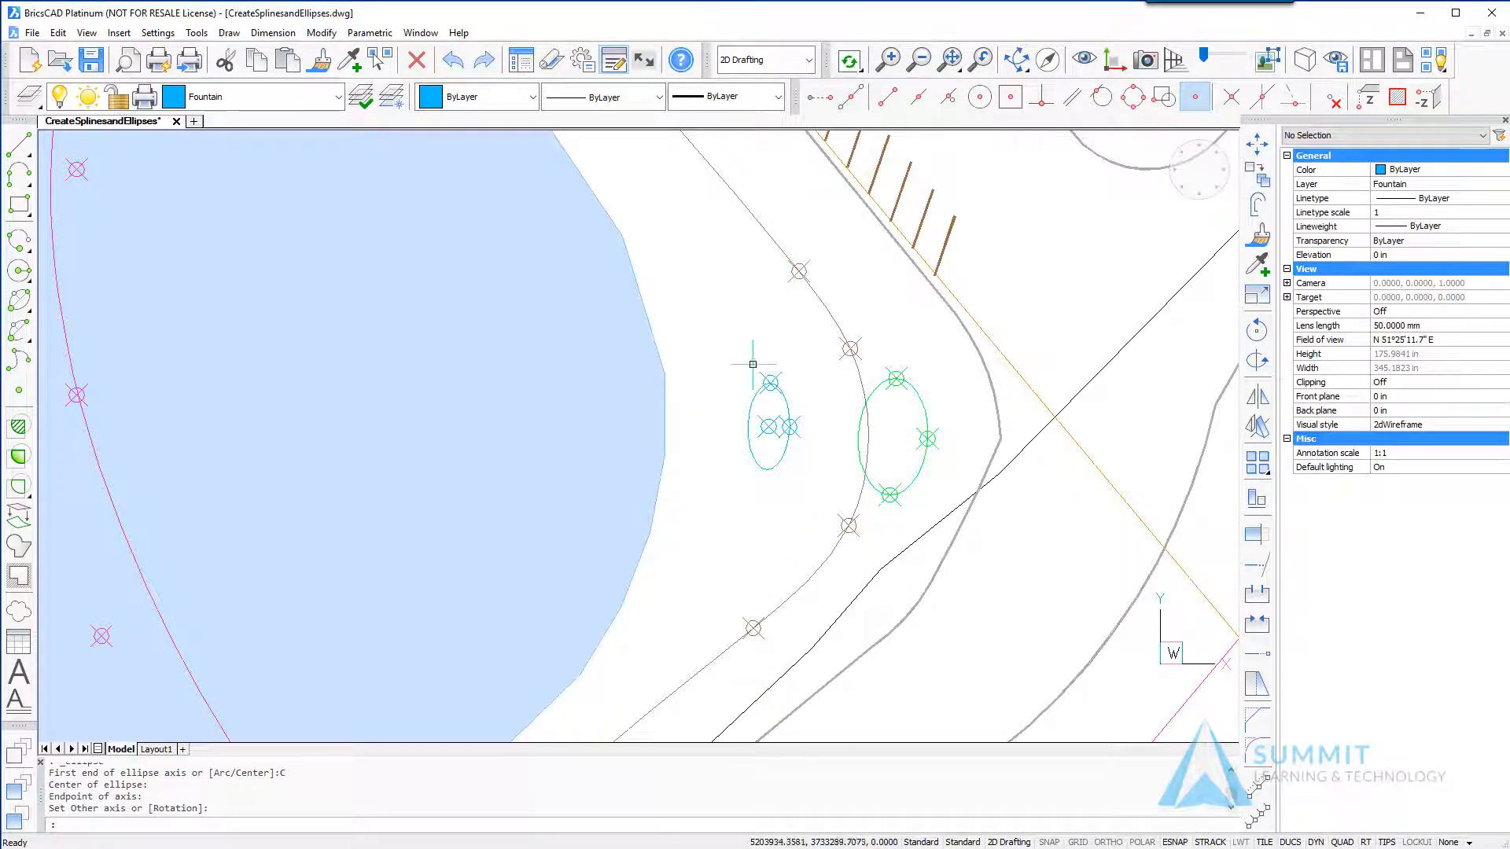